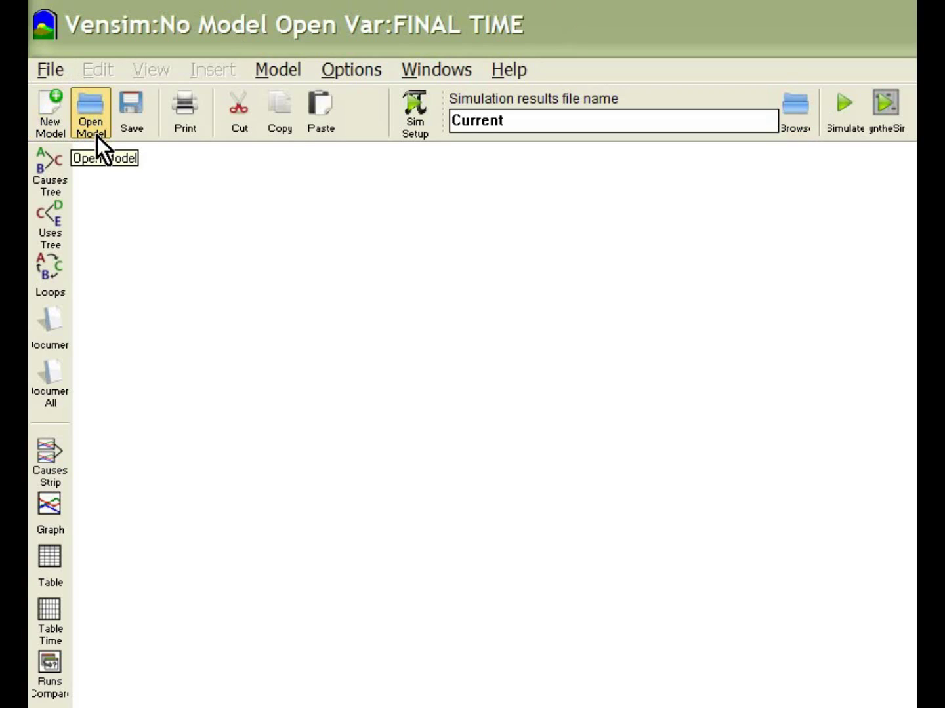
Start a new model and set its time step to 1 and its time units to Week.
click(54, 120)
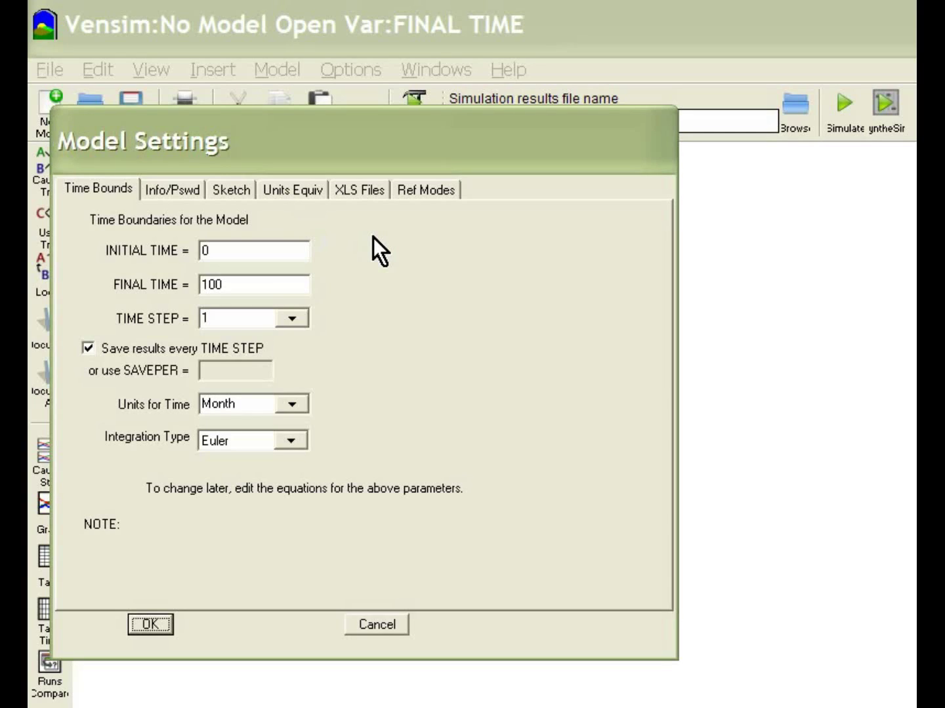
click(268, 247)
click(269, 285)
click(292, 320)
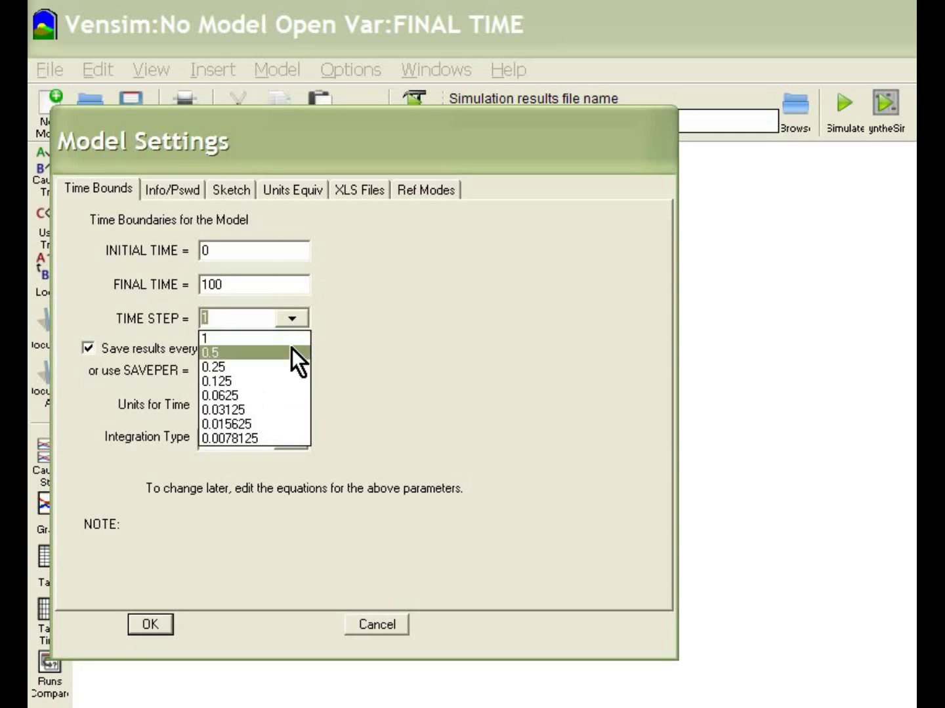
click(285, 342)
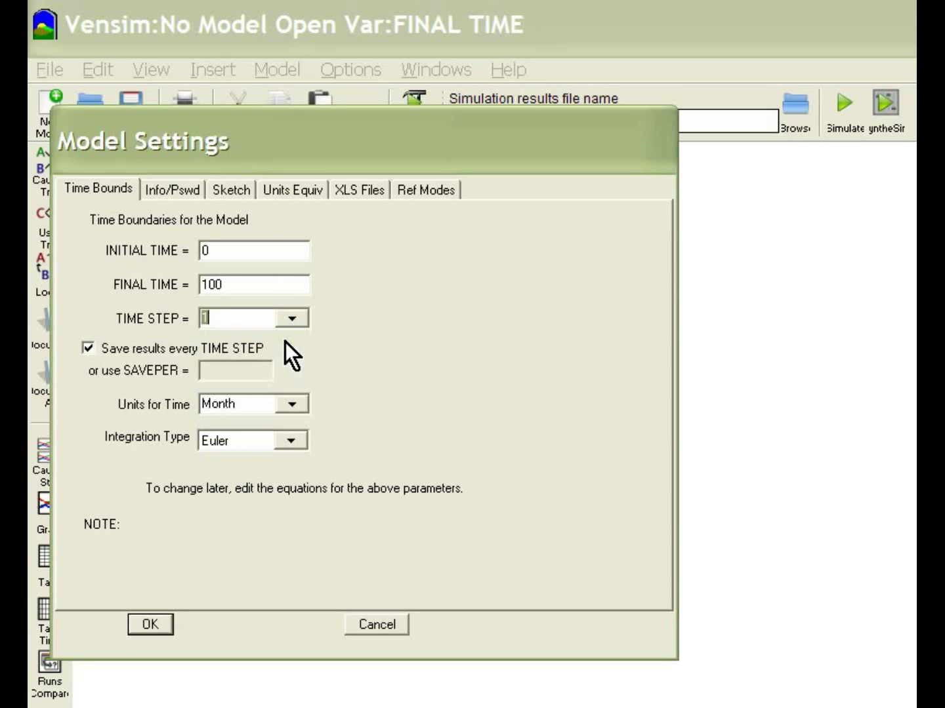
click(293, 404)
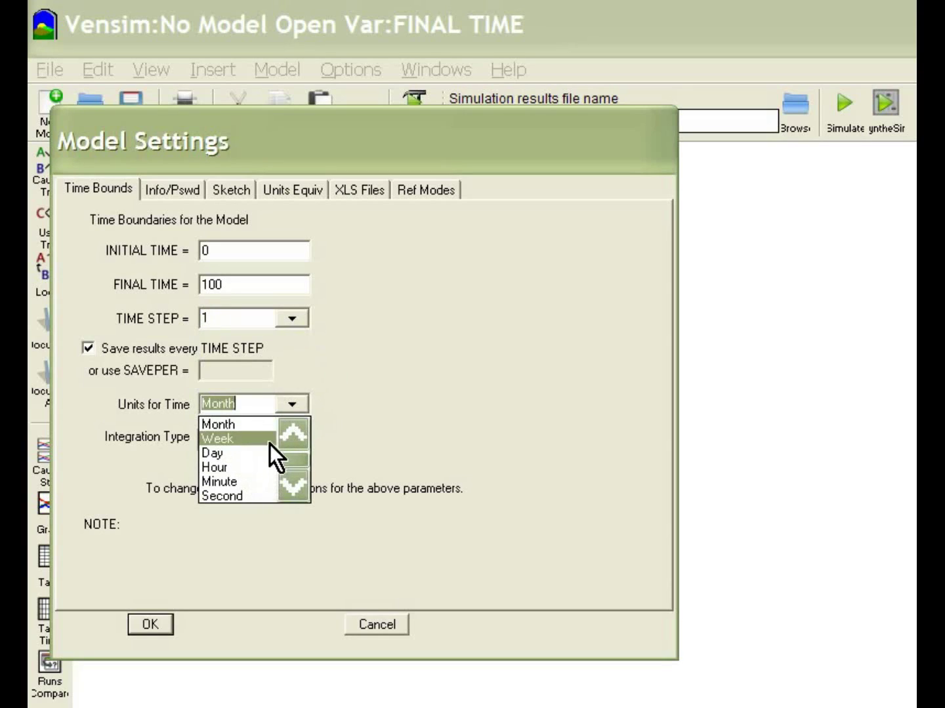
click(289, 434)
click(289, 434)
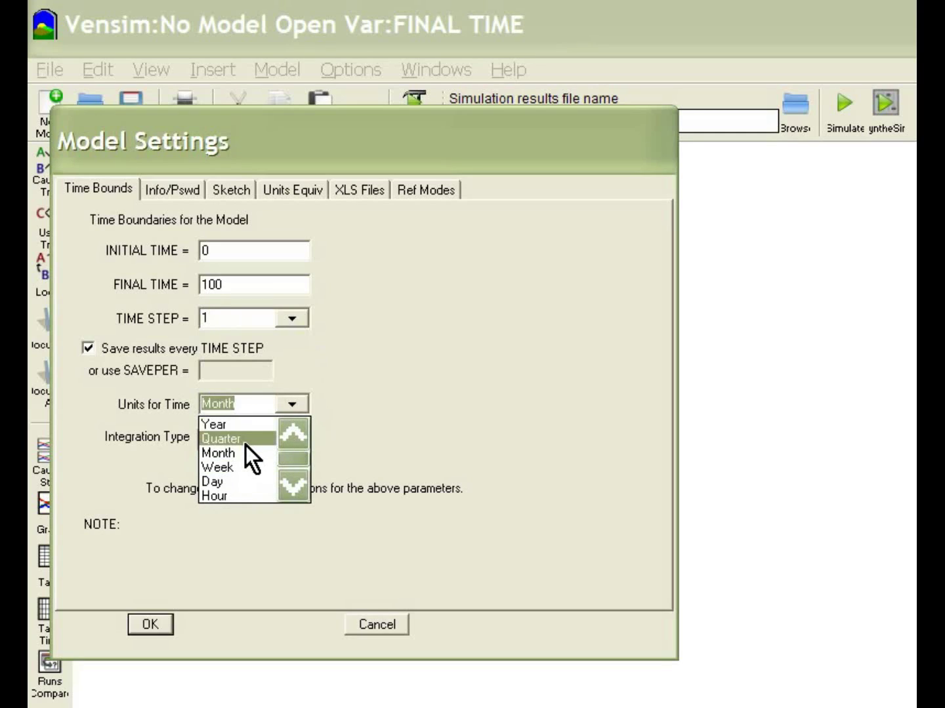
click(246, 465)
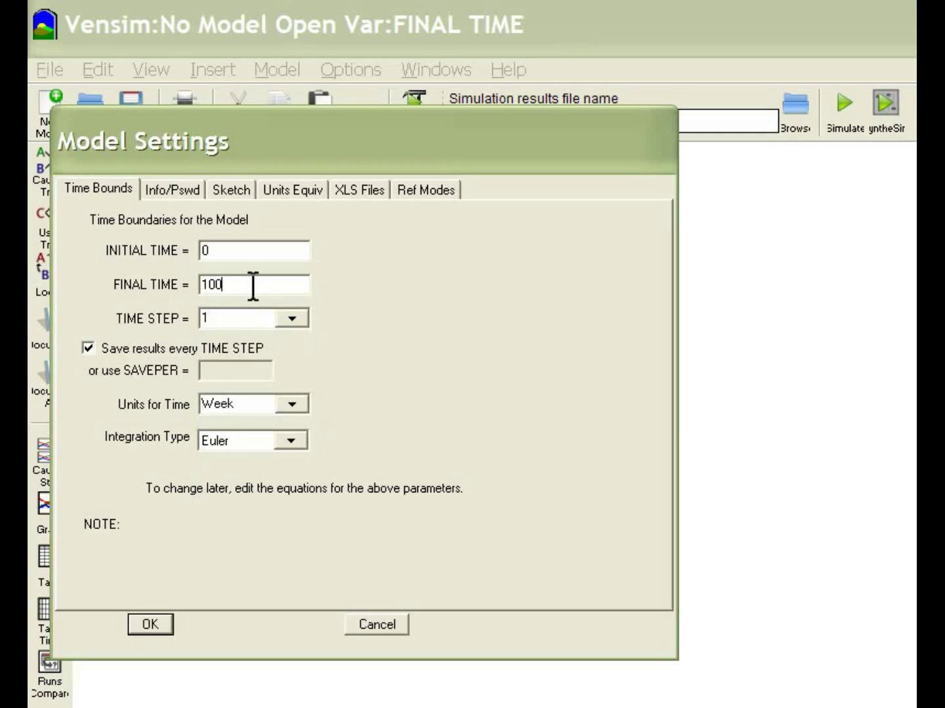
Set the model's final time to 12 and accept the model settings.
drag(254, 284, 155, 288)
text(12)
click(152, 622)
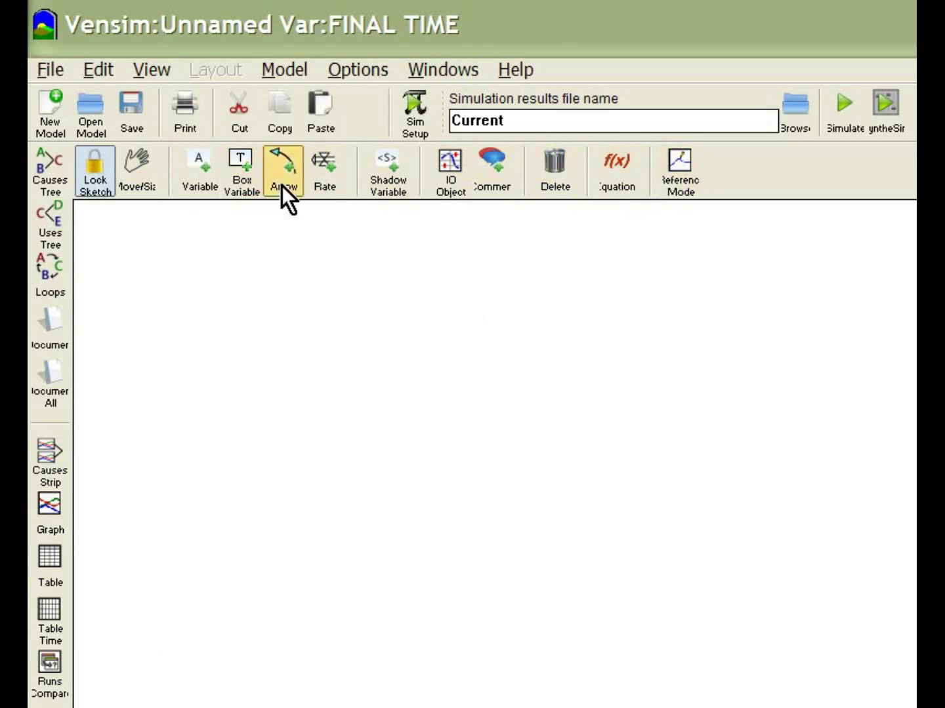
Add a box variable named STOCK in the middle of the empty sketch.
click(243, 192)
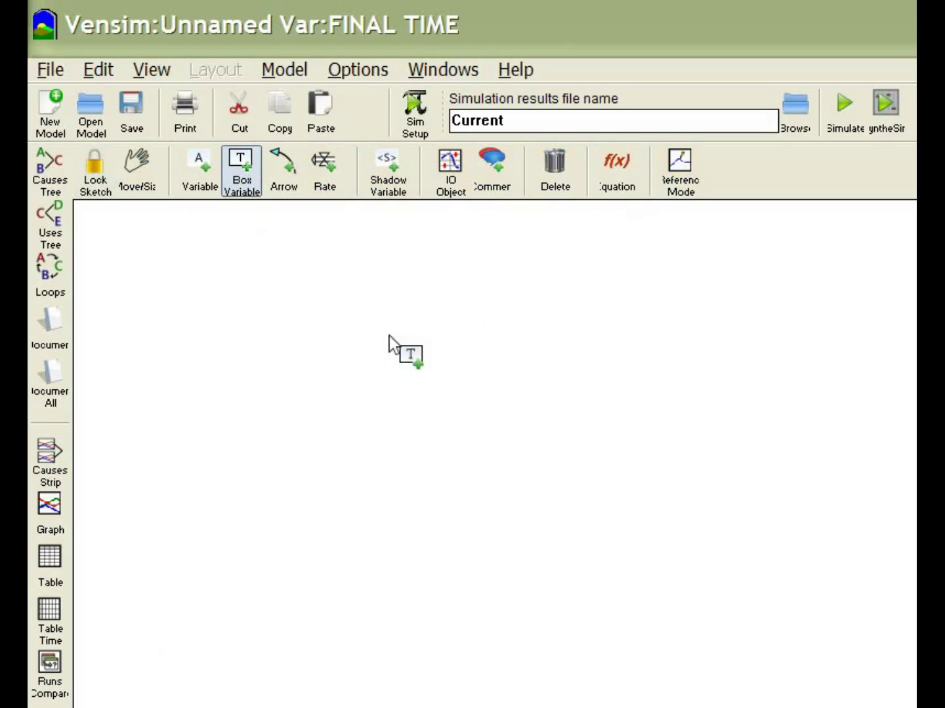
click(450, 404)
text(S)
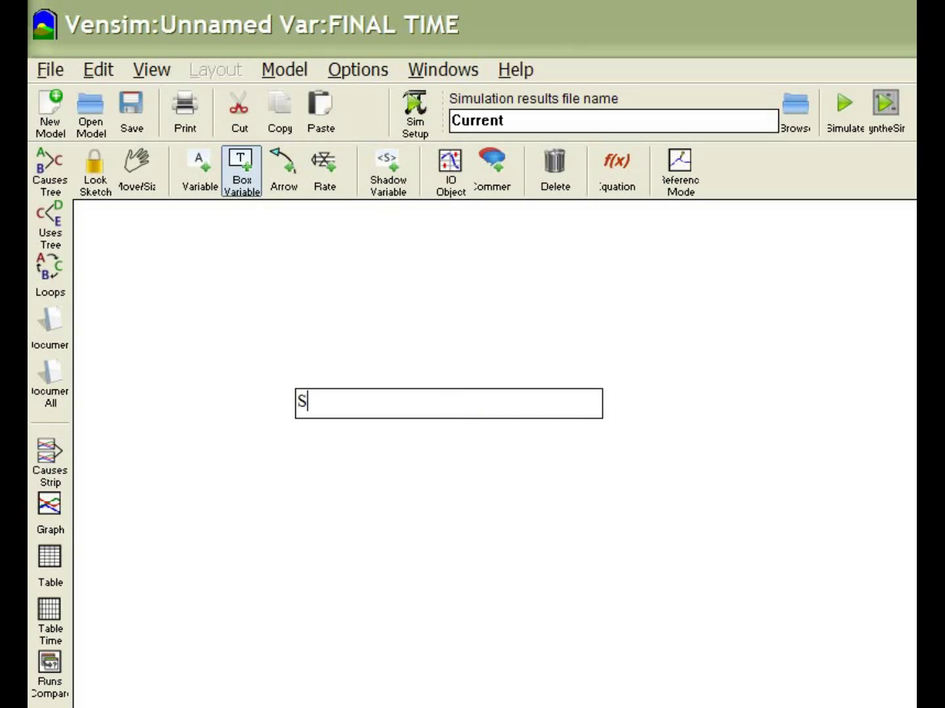
text(TOCK)
key(Return)
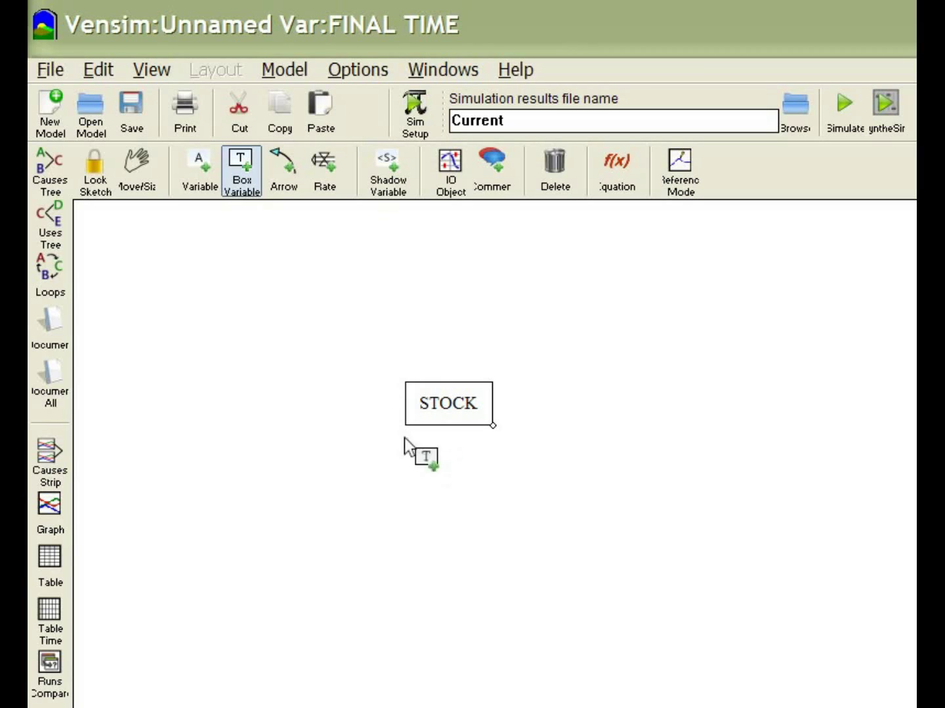
Add an inflow rate named FLUJO ENTRADA running from a cloud left of STOCK into STOCK.
click(340, 192)
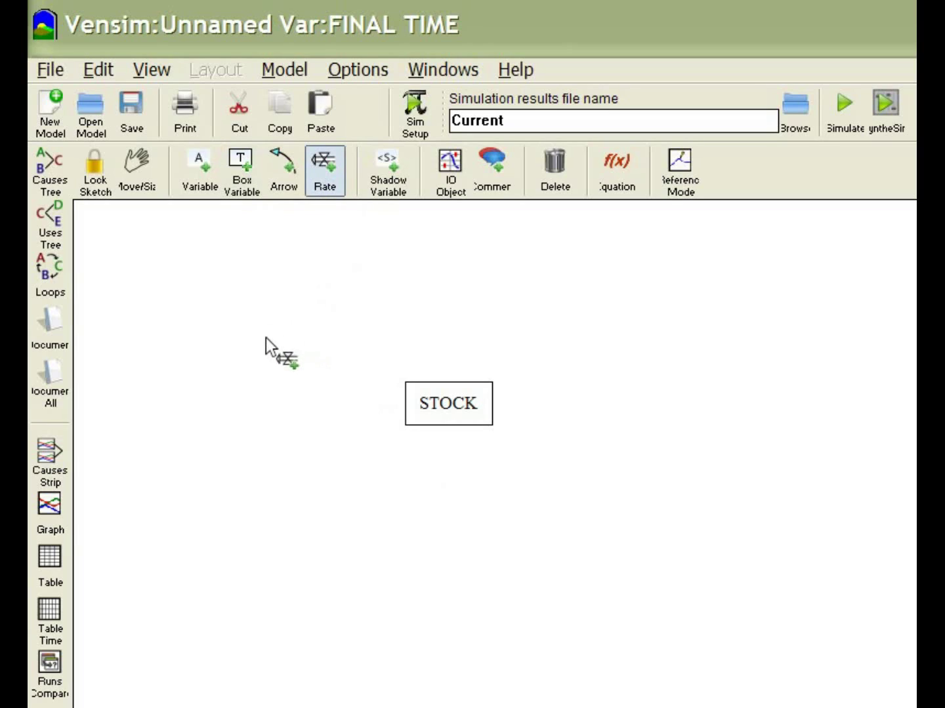
click(197, 393)
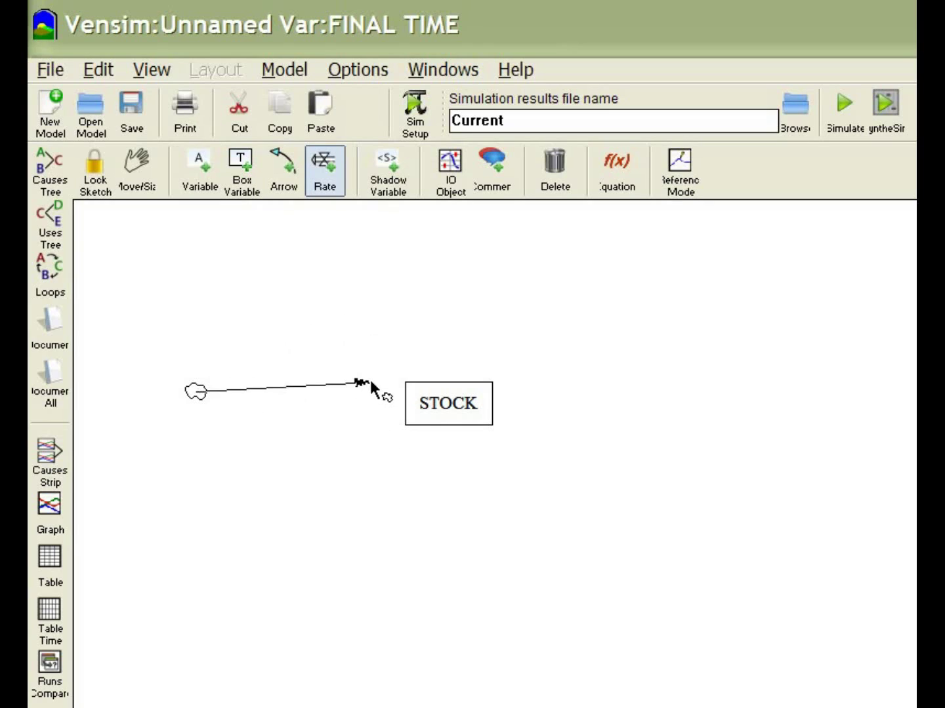
click(445, 410)
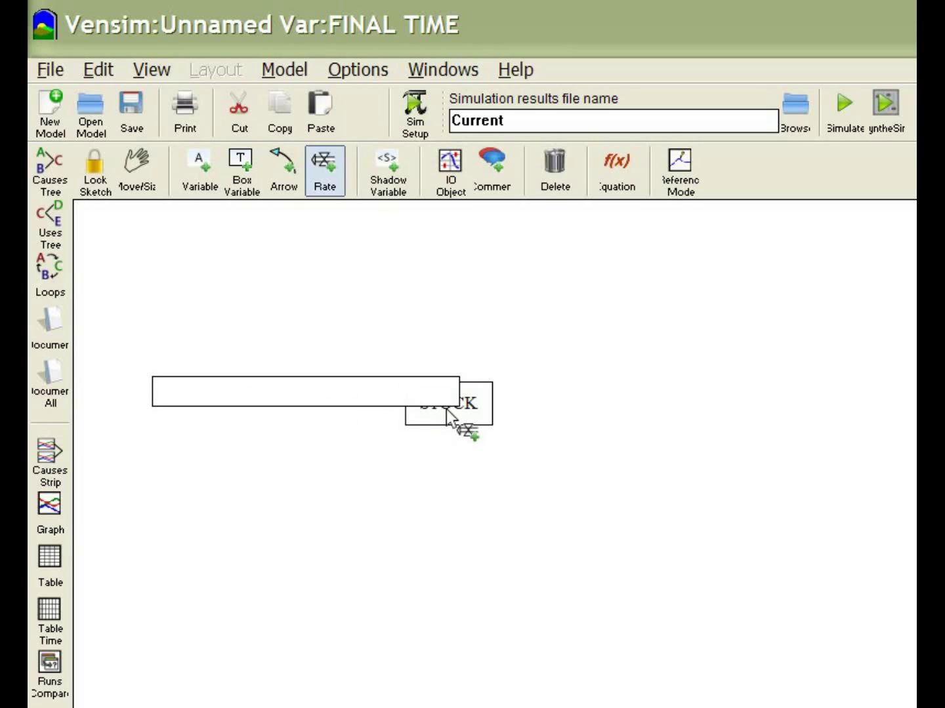
text(FLUJO ENTRADA)
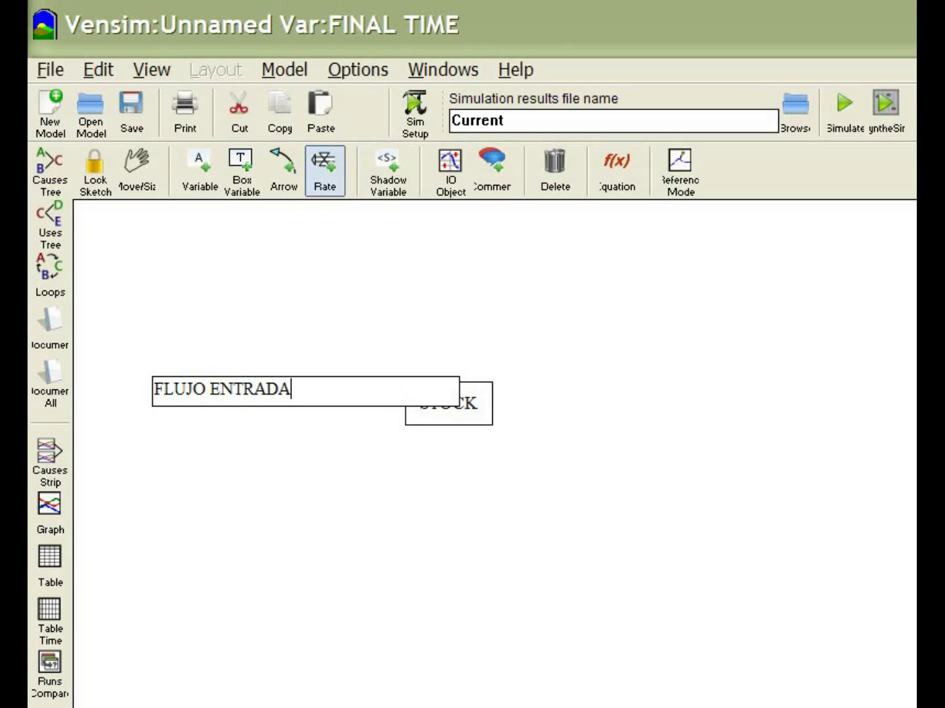
key(Return)
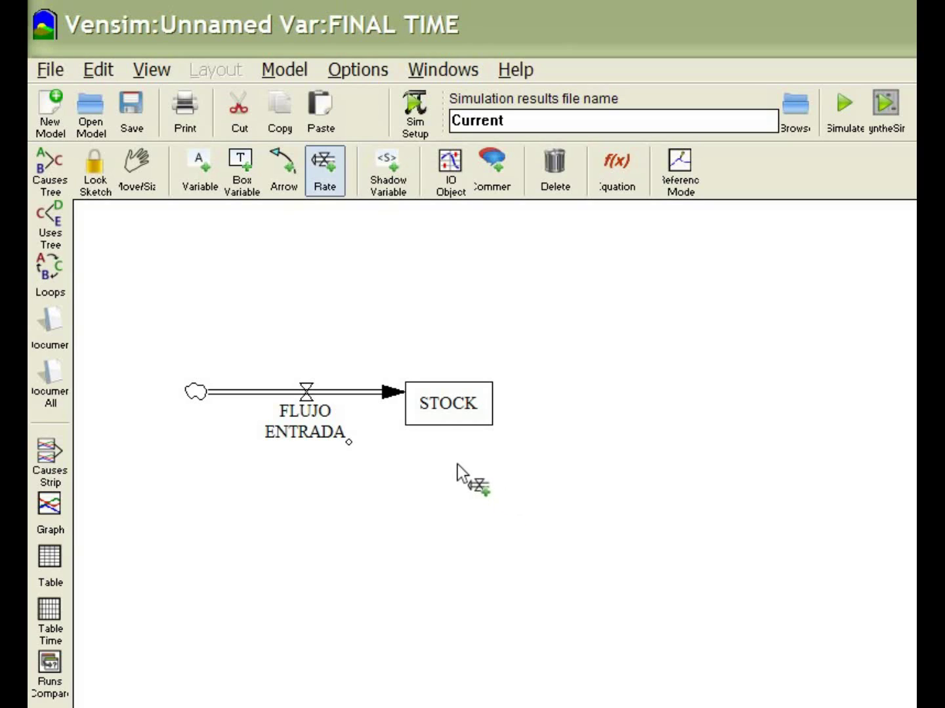
Add an outflow rate named FLUJO SALIDA running from STOCK to a cloud on its right.
click(453, 410)
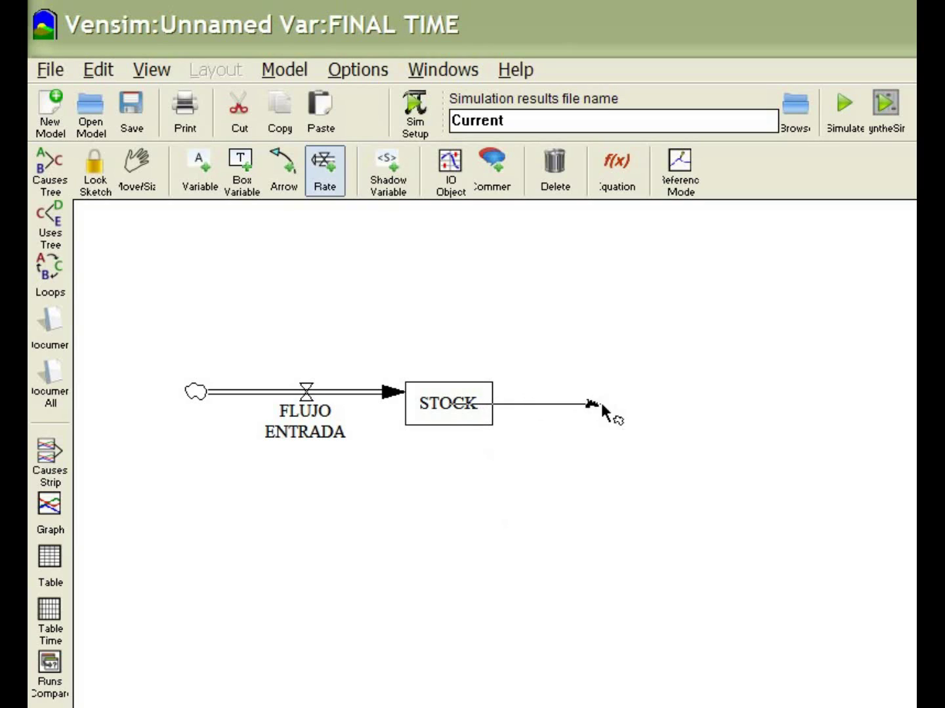
click(661, 401)
text(FLUJO SALIDA)
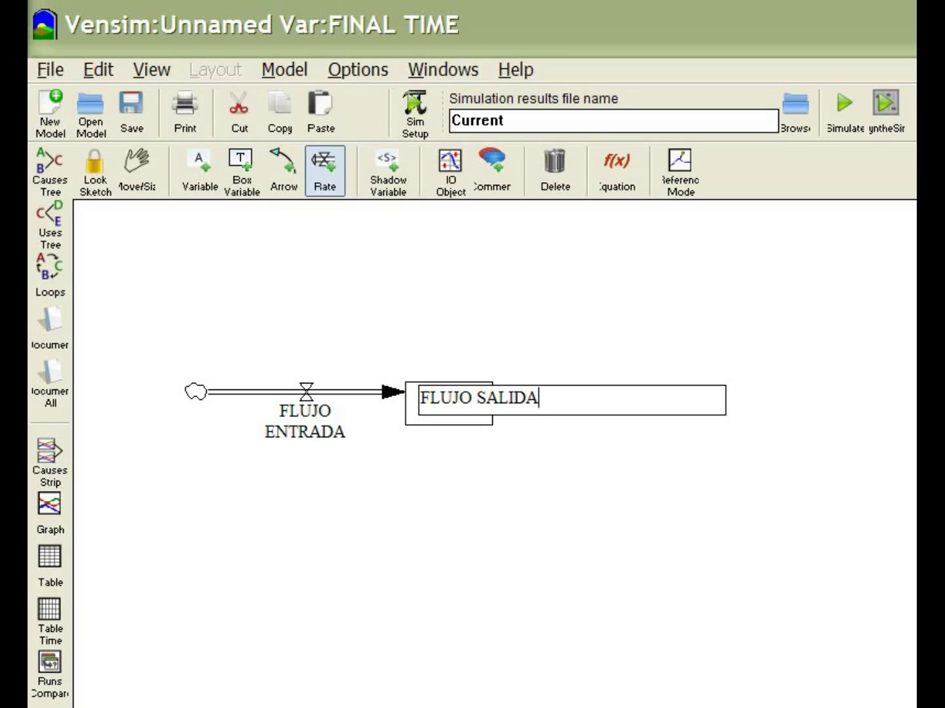
key(Return)
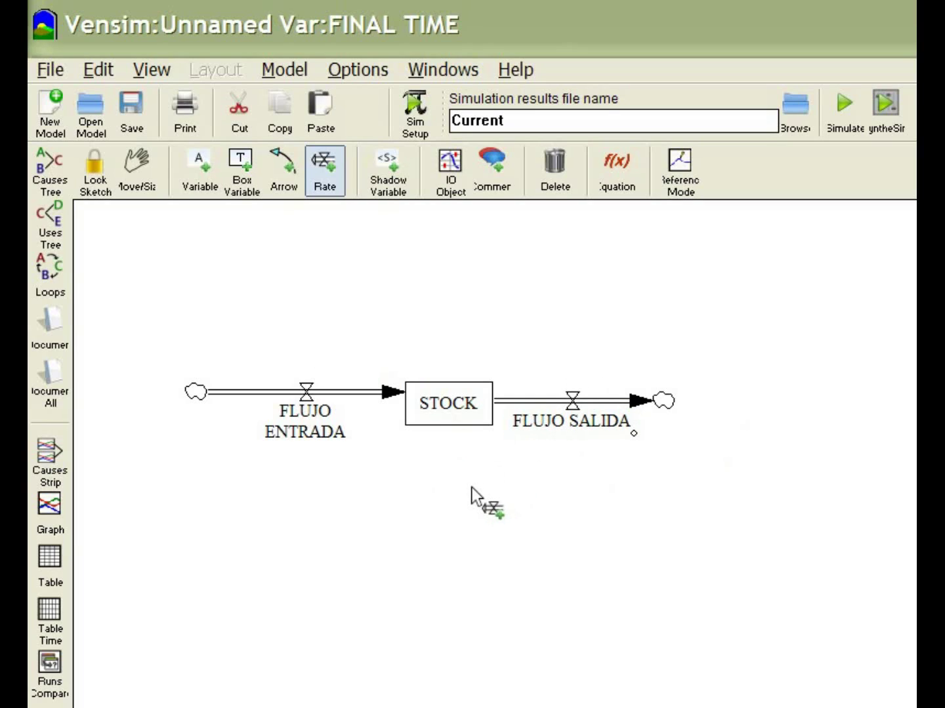
Add a plain variable named AUXILIAR below STOCK.
click(205, 191)
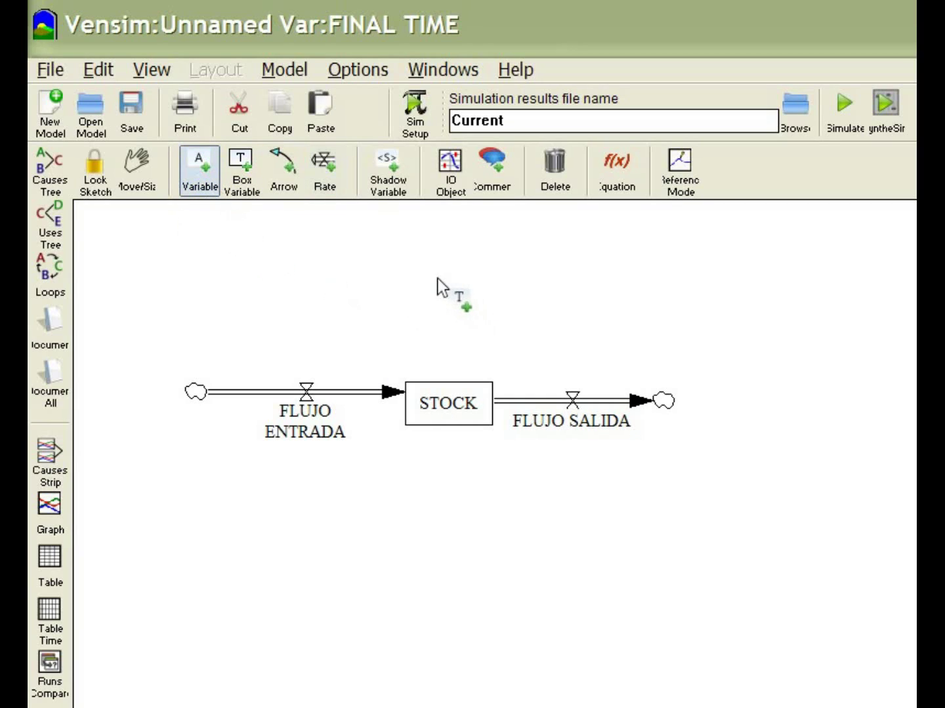
click(447, 532)
text(AUXILIAR)
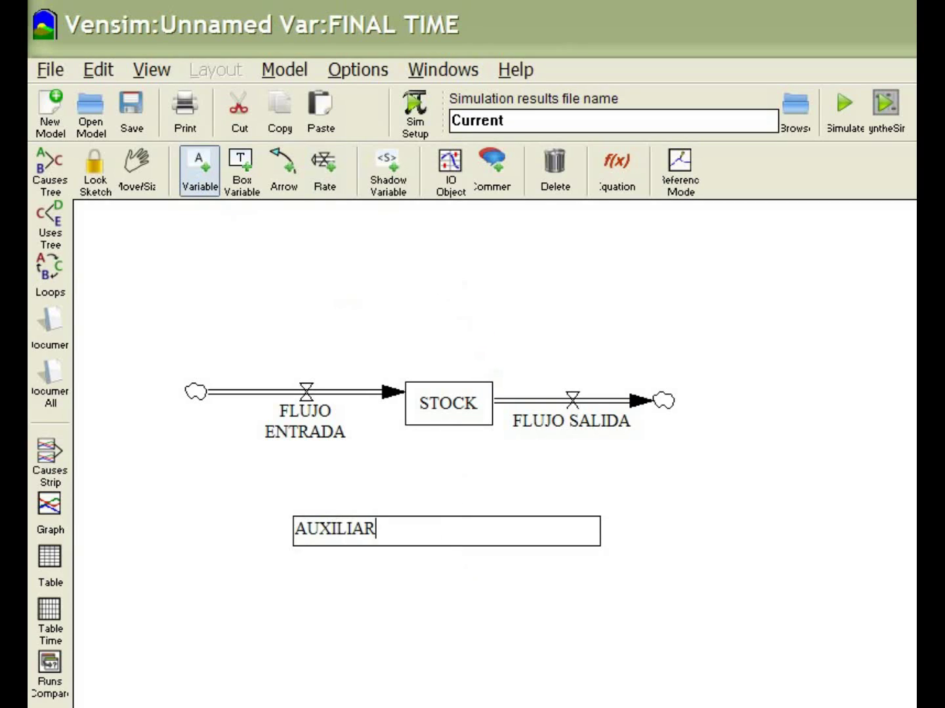
key(Return)
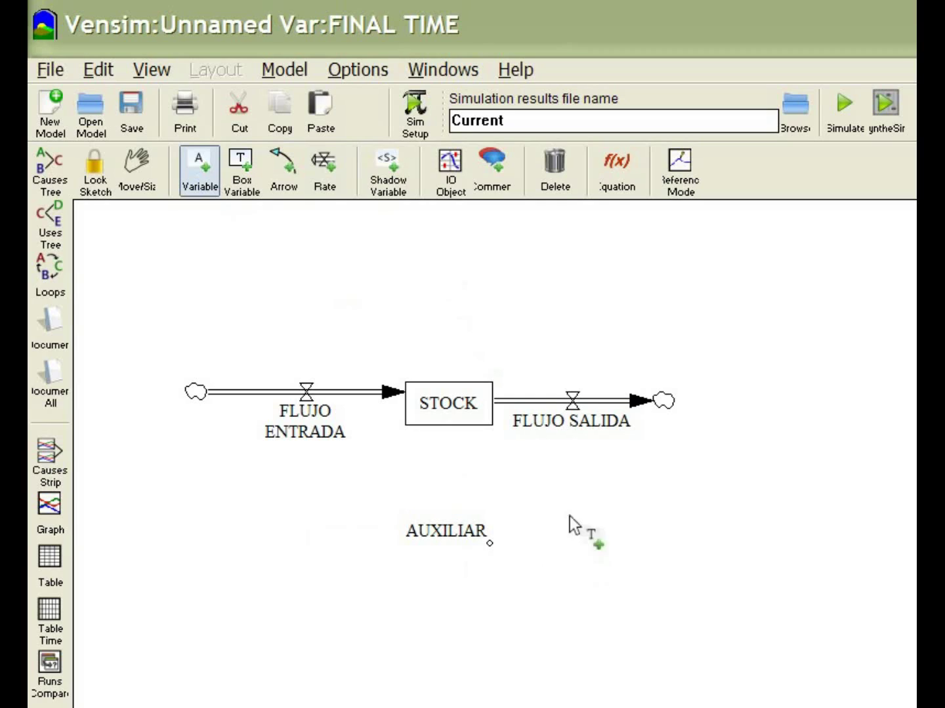
Draw causal arrows from AUXILIAR to STOCK, to FLUJO SALIDA and to FLUJO ENTRADA.
click(292, 187)
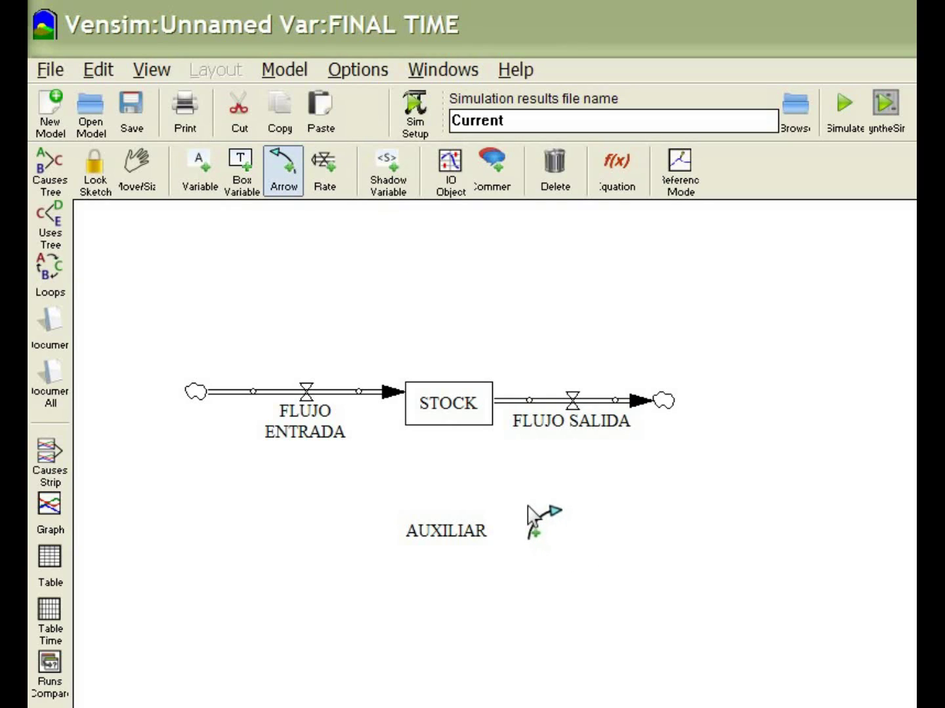
click(459, 528)
click(454, 420)
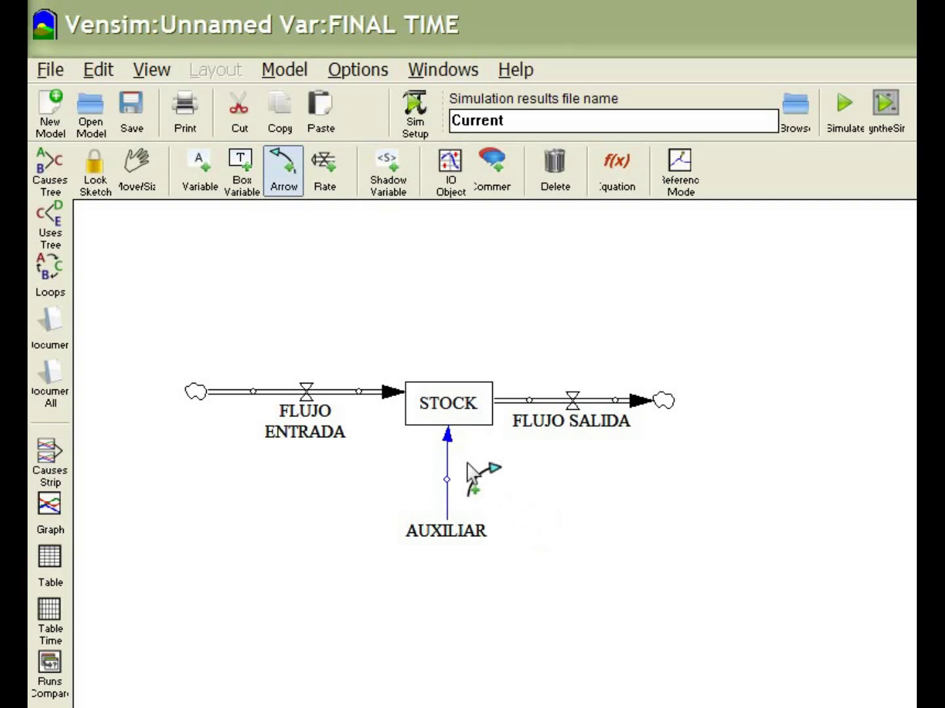
click(471, 528)
click(557, 441)
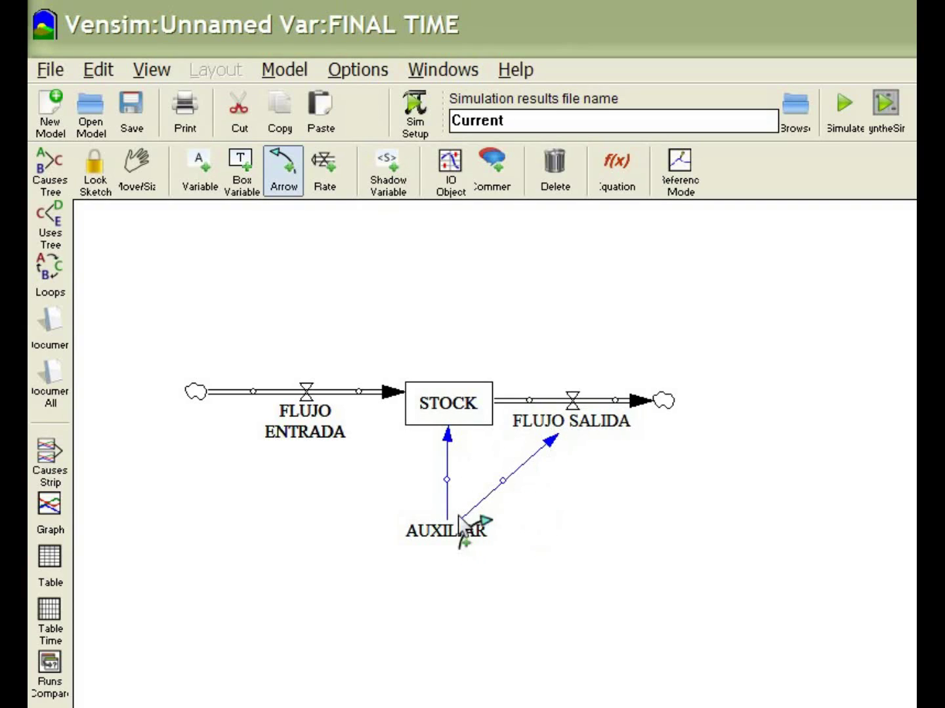
click(430, 534)
click(309, 393)
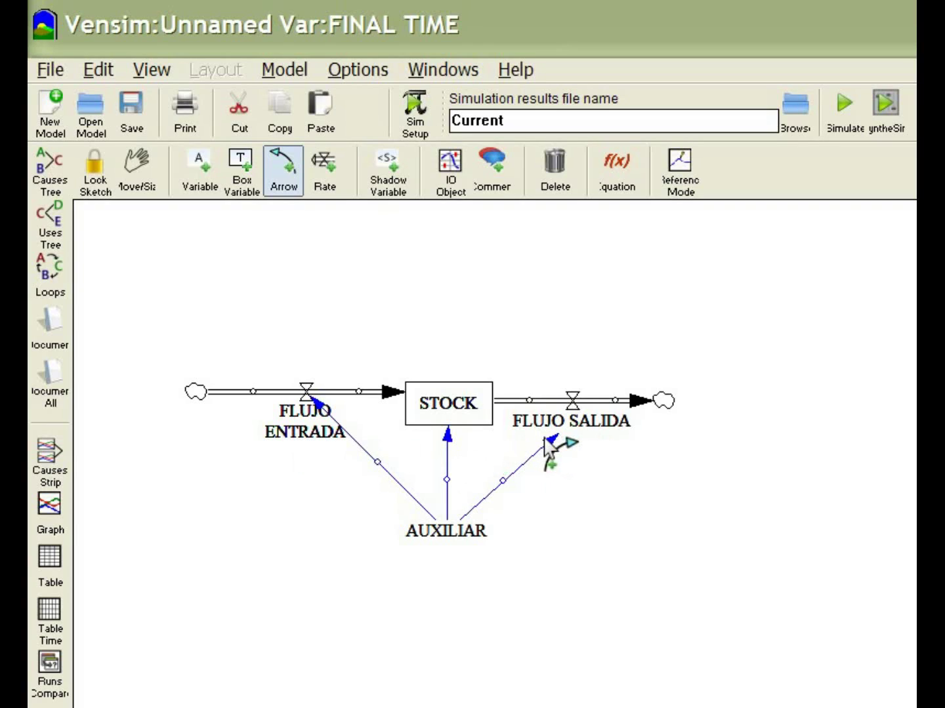
Draw a causal arrow from FLUJO SALIDA back to AUXILIAR.
click(545, 441)
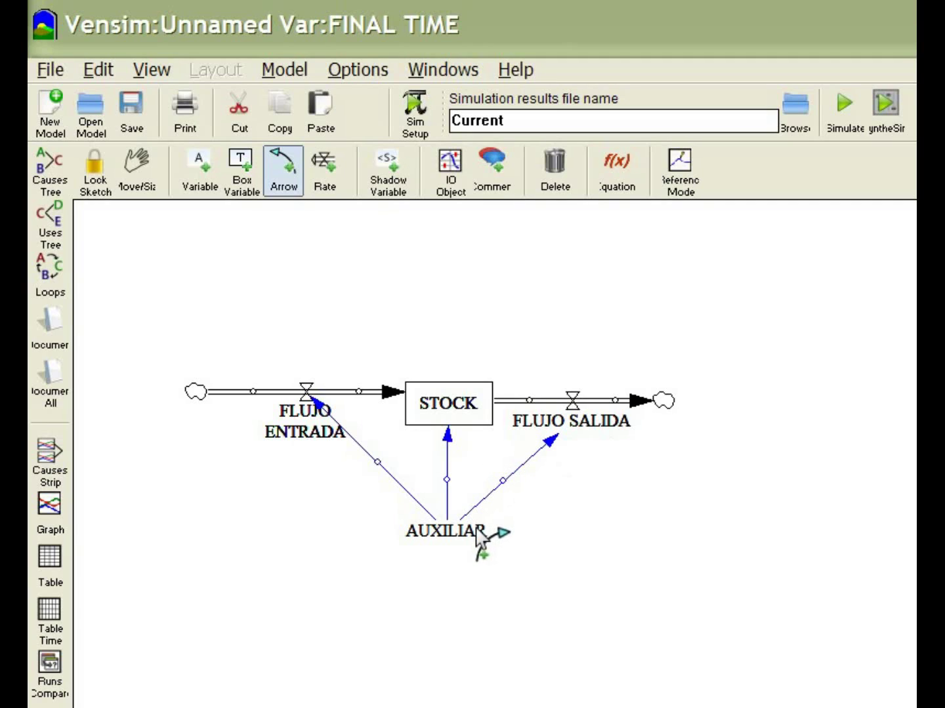
click(590, 434)
click(451, 541)
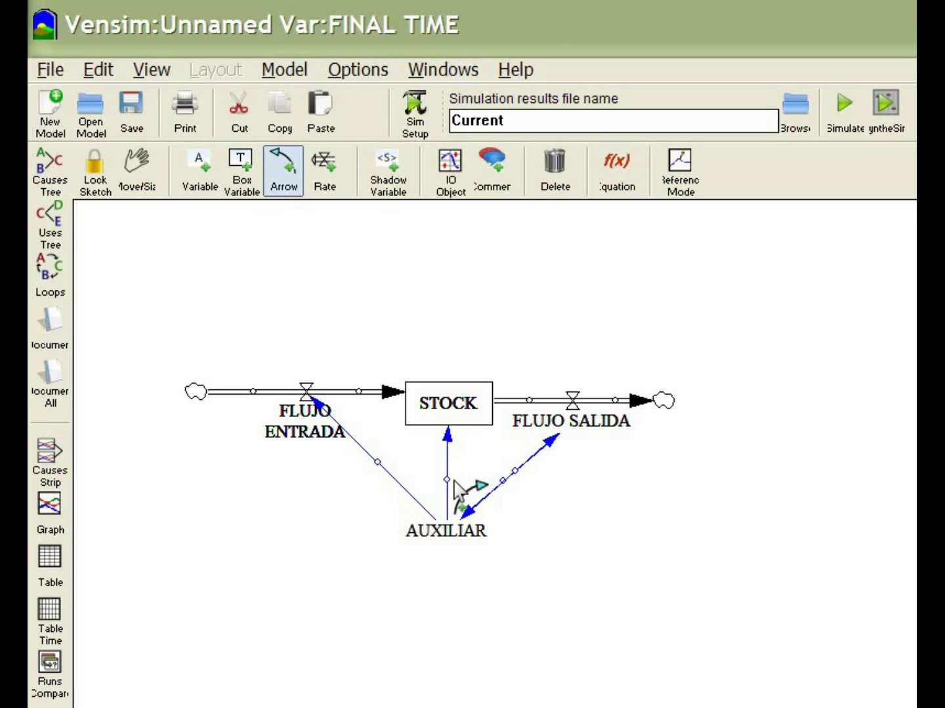
Curve the two arrows between AUXILIAR and FLUJO SALIDA apart, and bend the AUXILIAR-to-STOCK arrow into a wide loop around the outflow.
click(503, 482)
drag(504, 482, 541, 511)
drag(516, 473, 498, 464)
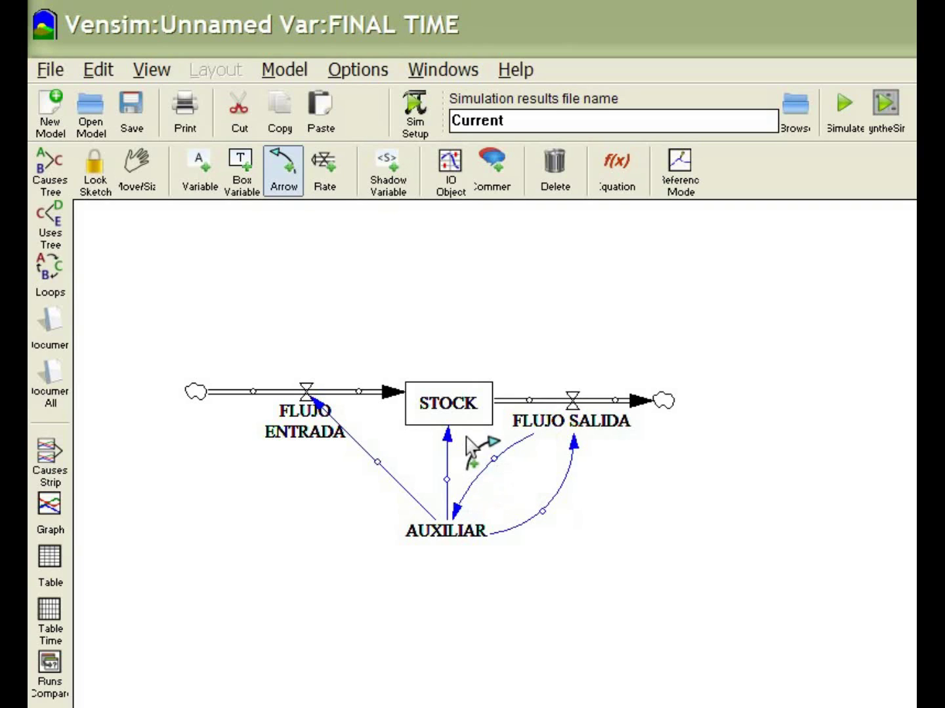
drag(449, 482, 761, 409)
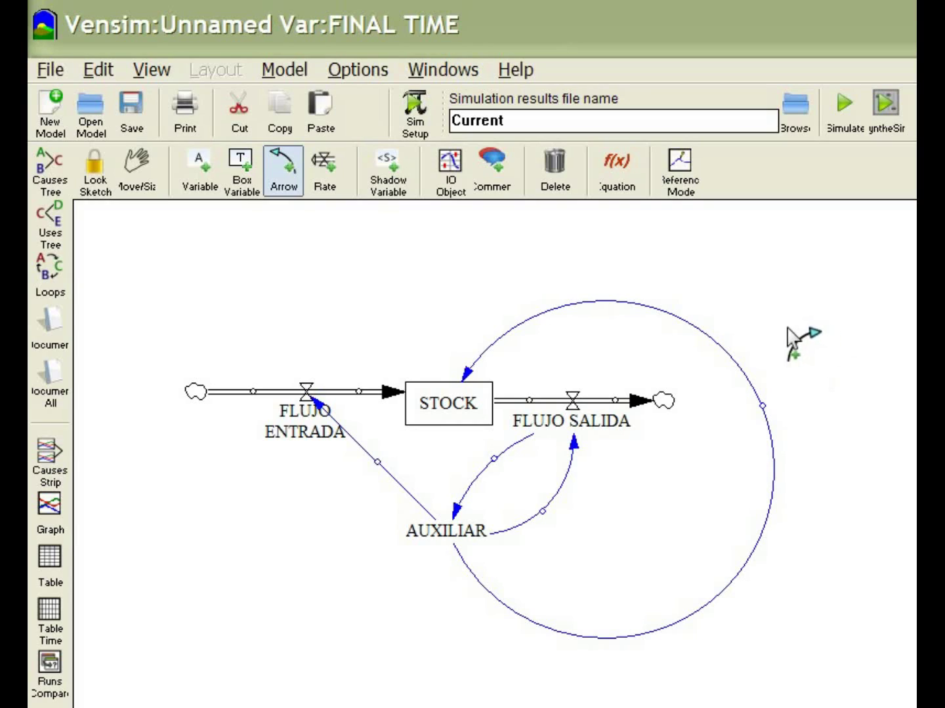
Add a shadow variable of AUXILIAR above STOCK.
click(403, 192)
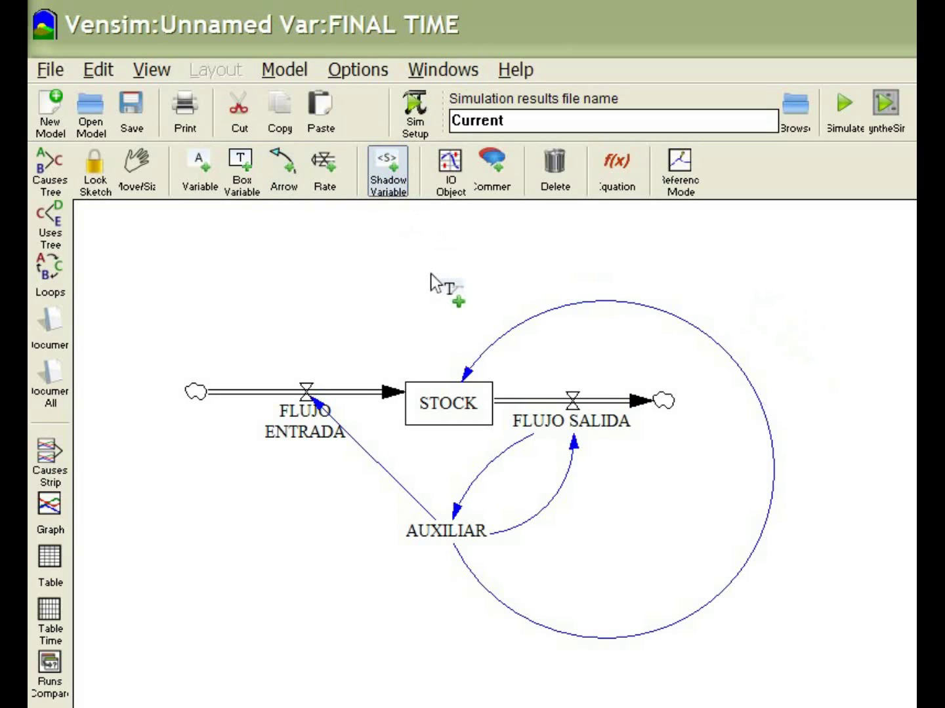
click(450, 251)
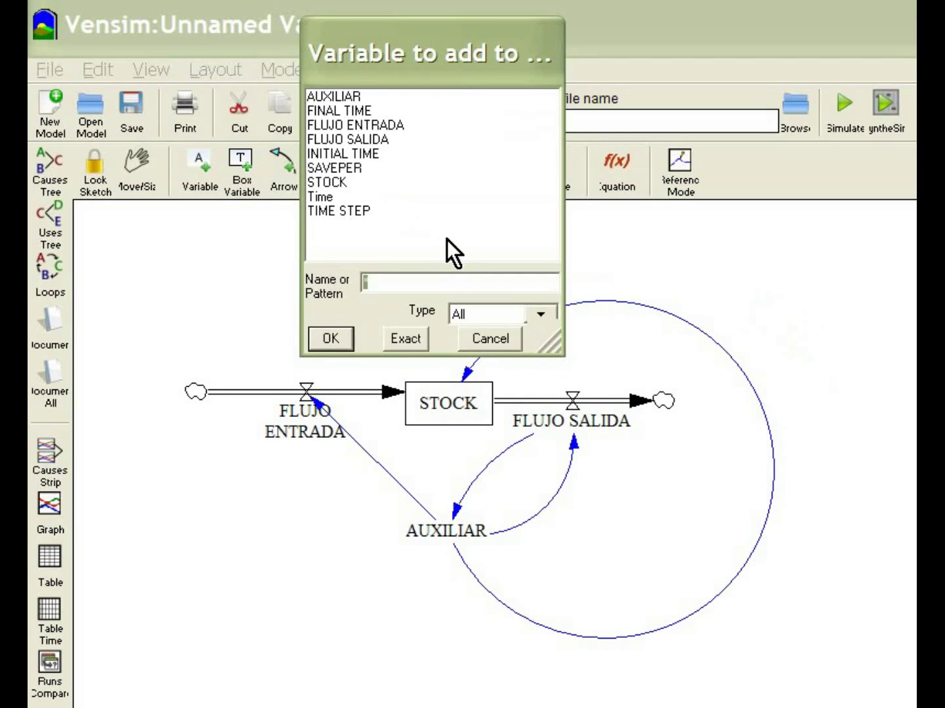
click(356, 95)
click(386, 124)
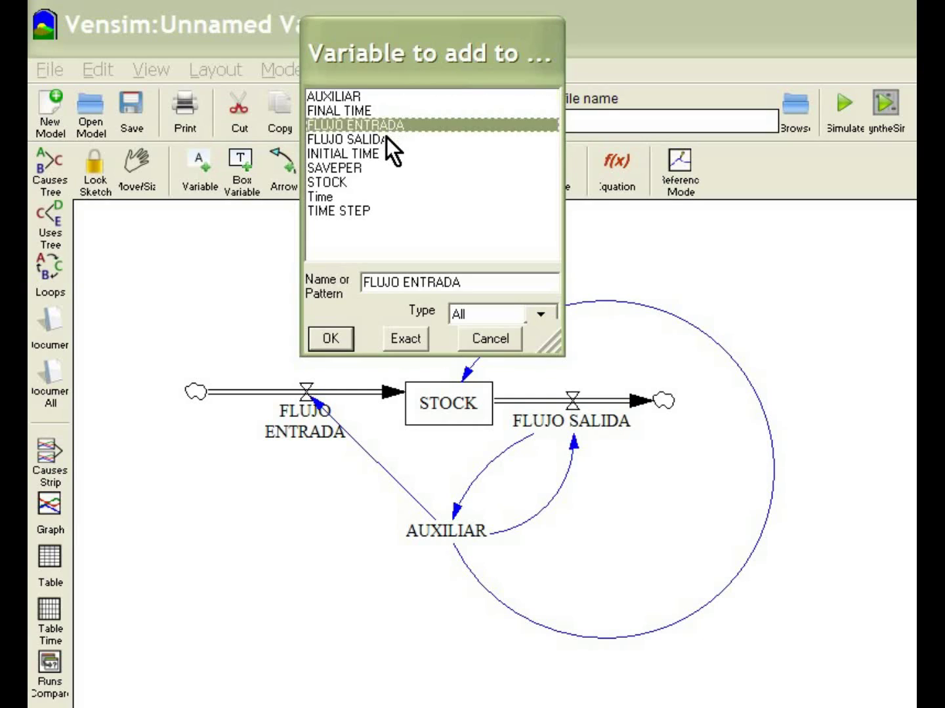
click(387, 139)
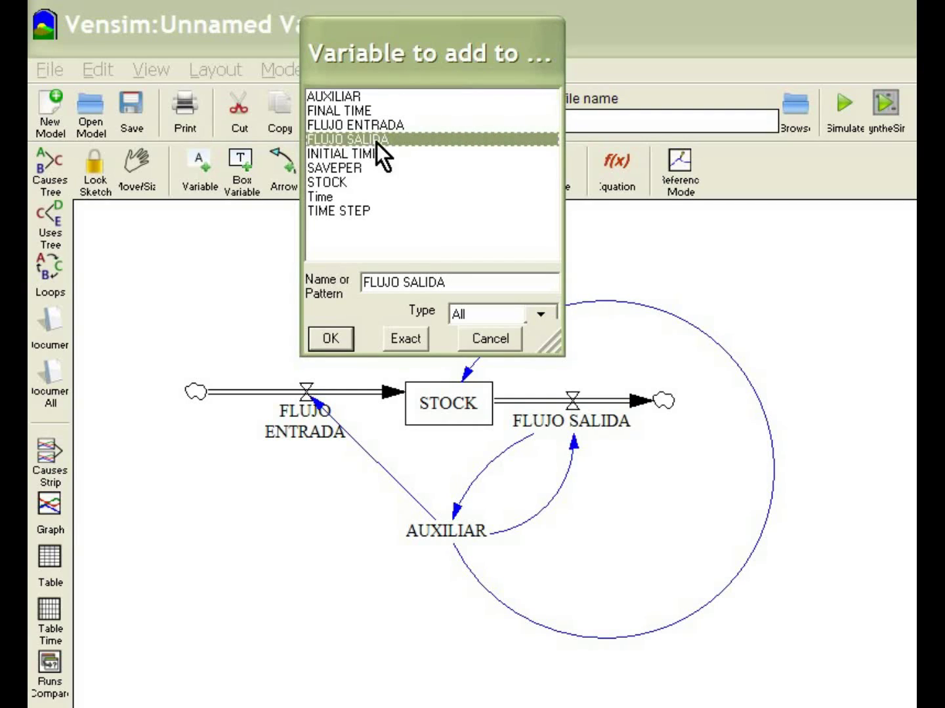
click(373, 113)
click(372, 153)
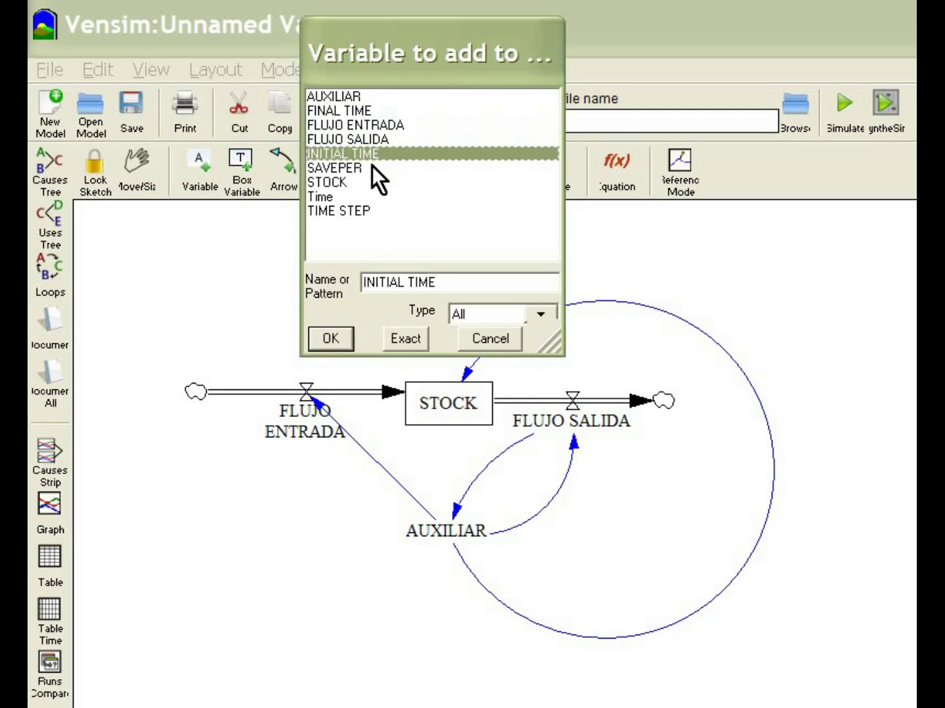
click(369, 197)
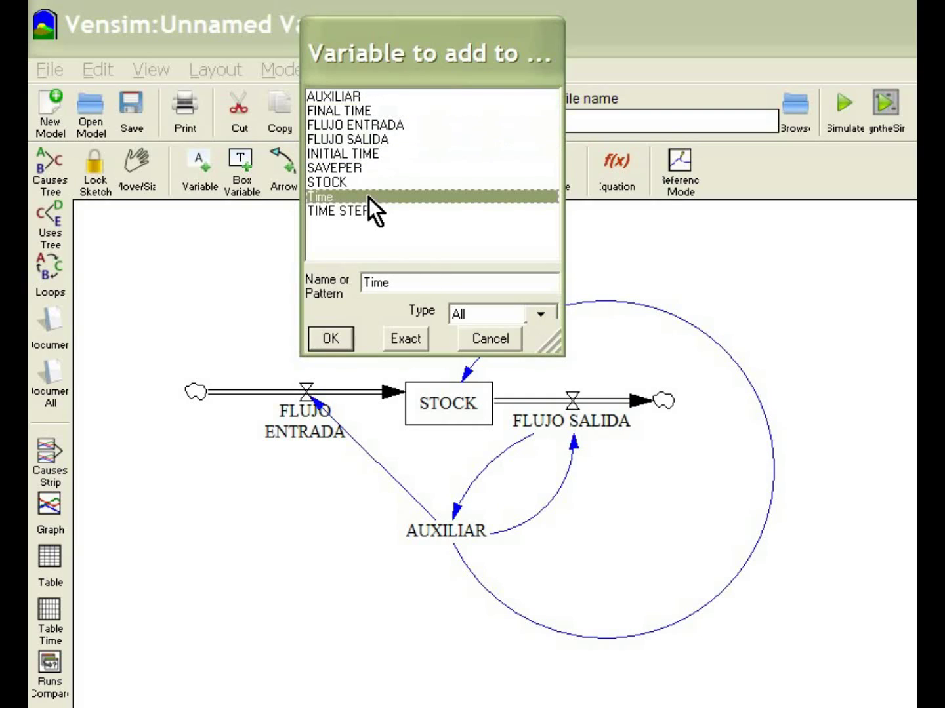
click(367, 210)
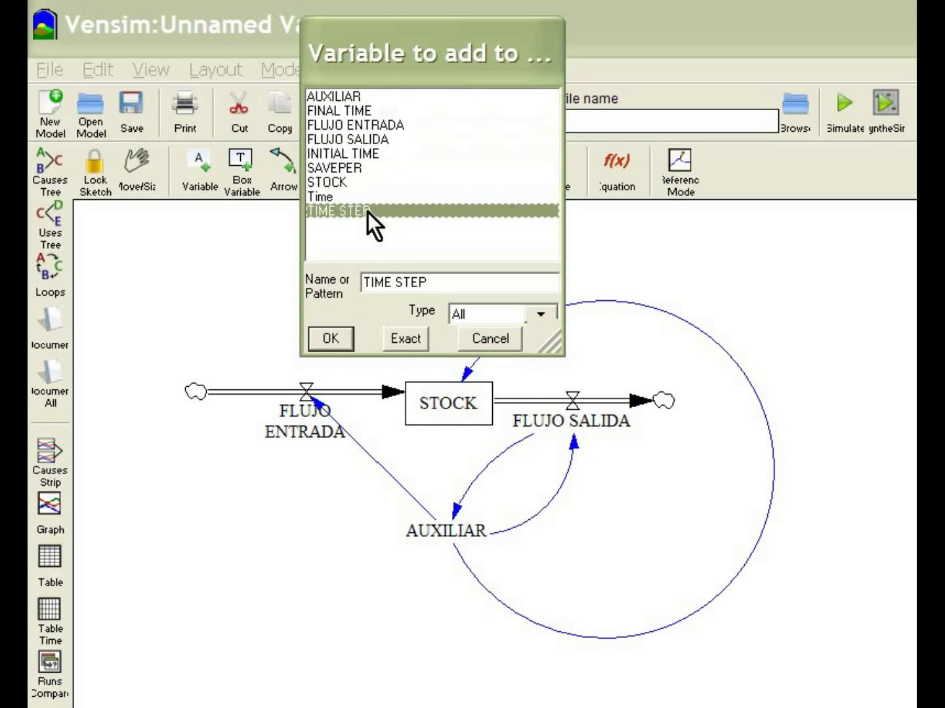
click(363, 98)
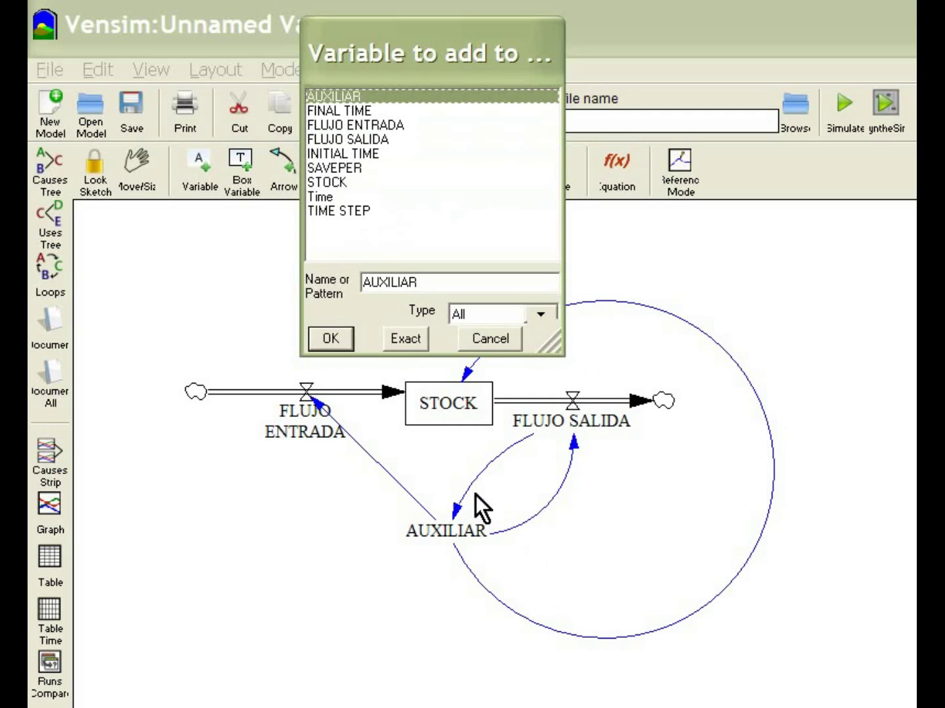
click(341, 345)
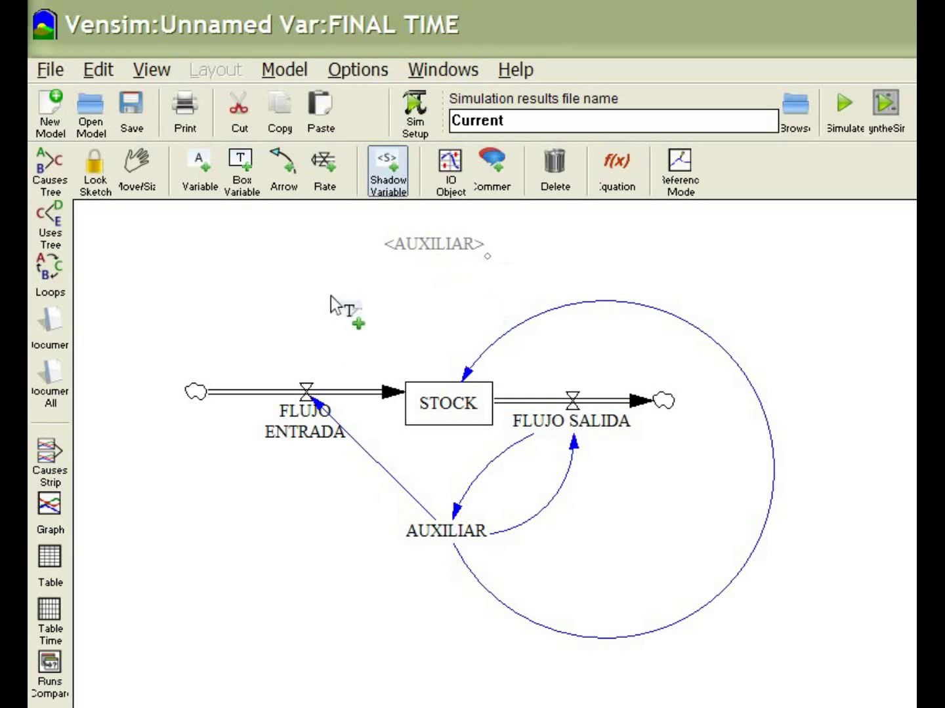
Draw a causal arrow from the <AUXILIAR> shadow variable to STOCK, removing the old AUXILIAR-to-STOCK arrow.
click(294, 173)
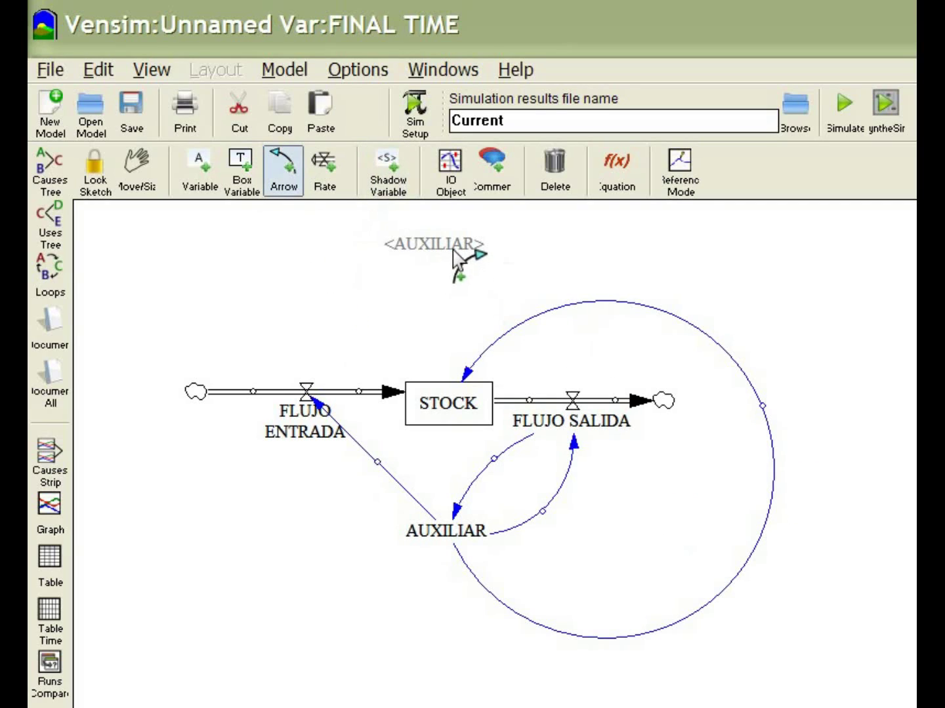
click(474, 245)
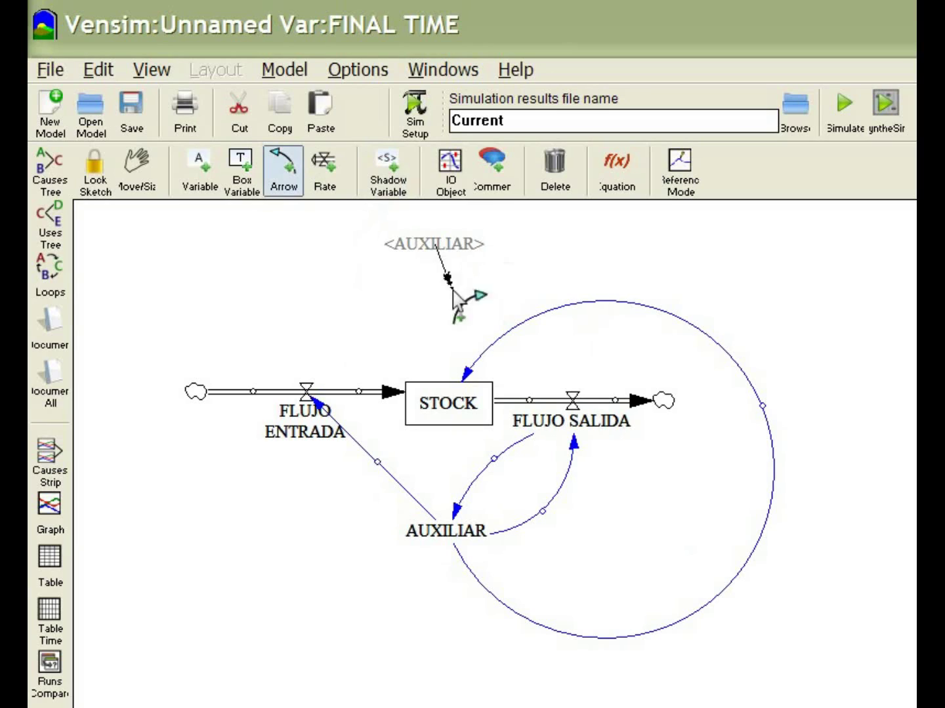
click(445, 412)
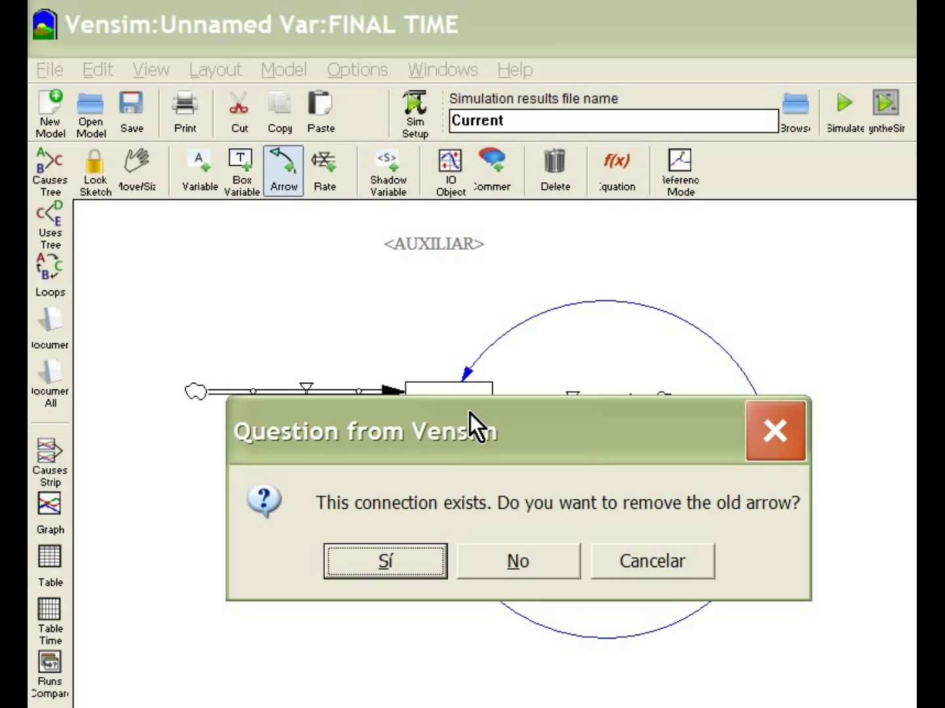
click(410, 564)
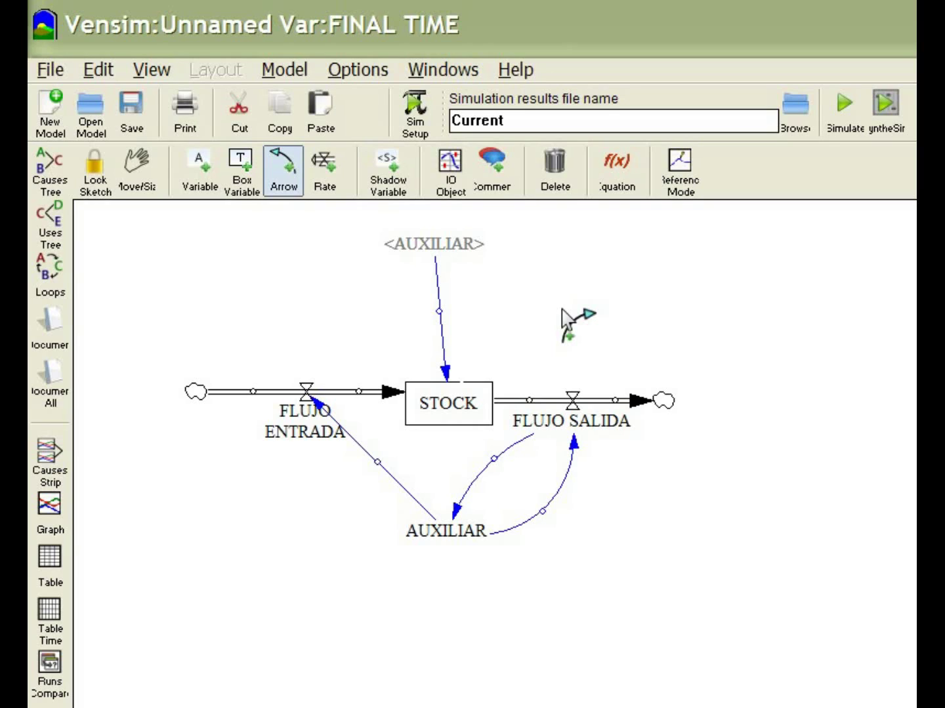
Move the <AUXILIAR> shadow variable closer to STOCK so it sits directly above the box.
click(134, 173)
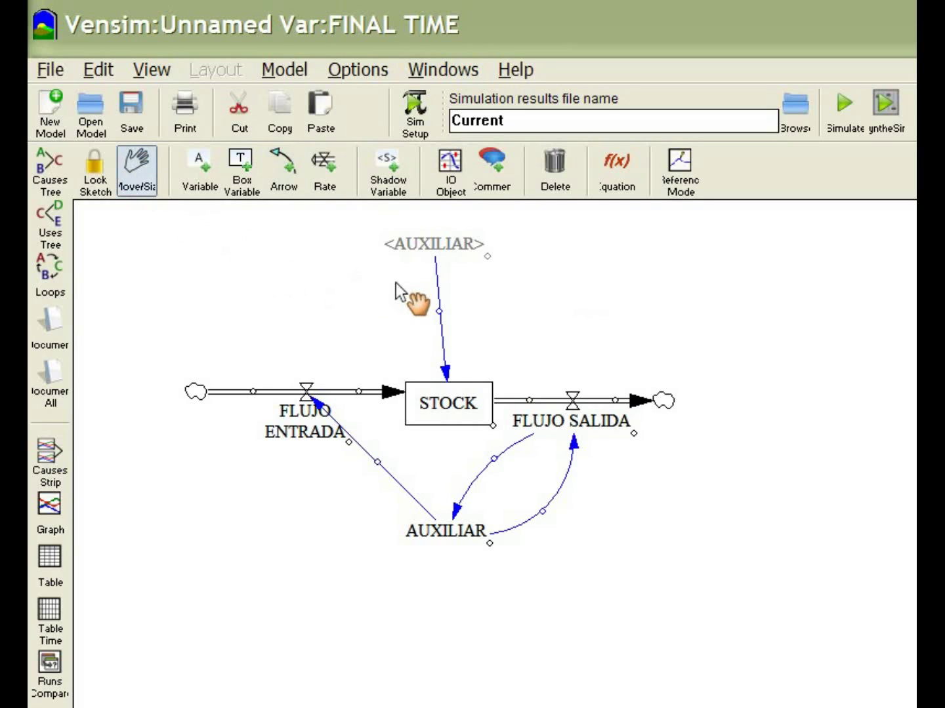
drag(445, 247, 450, 303)
click(469, 320)
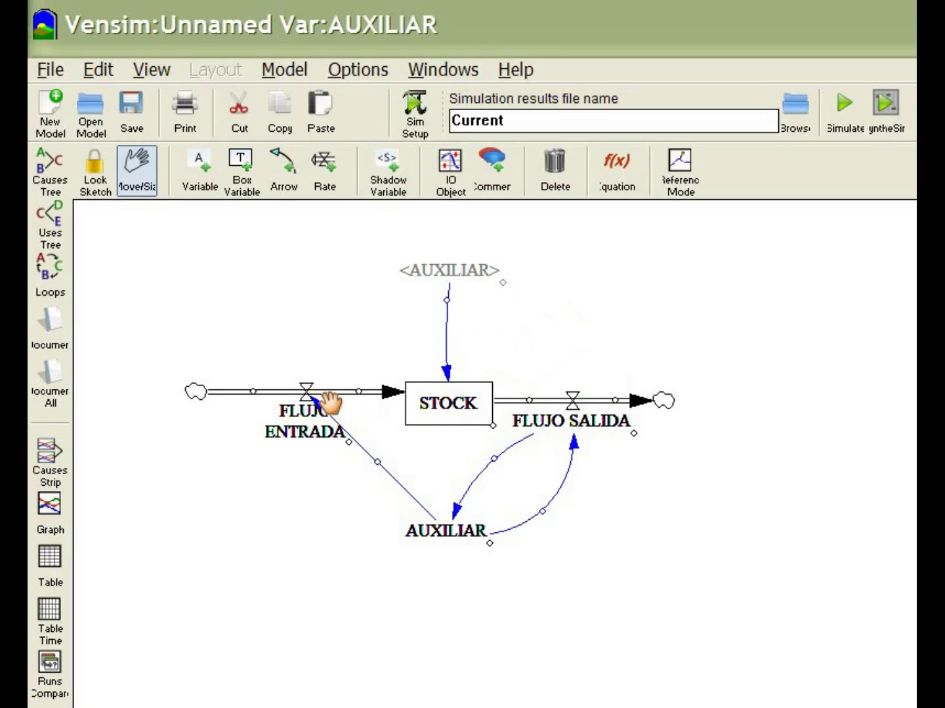
Shift FLUJO ENTRADA slightly left and raise its source cloud so the inflow pipe bends at a right angle.
mouse_move(303, 432)
mouse_down()
mouse_move(318, 453)
mouse_move(264, 433)
mouse_move(323, 436)
mouse_move(277, 430)
mouse_move(296, 442)
mouse_move(312, 427)
mouse_move(297, 429)
mouse_up()
drag(195, 393, 247, 342)
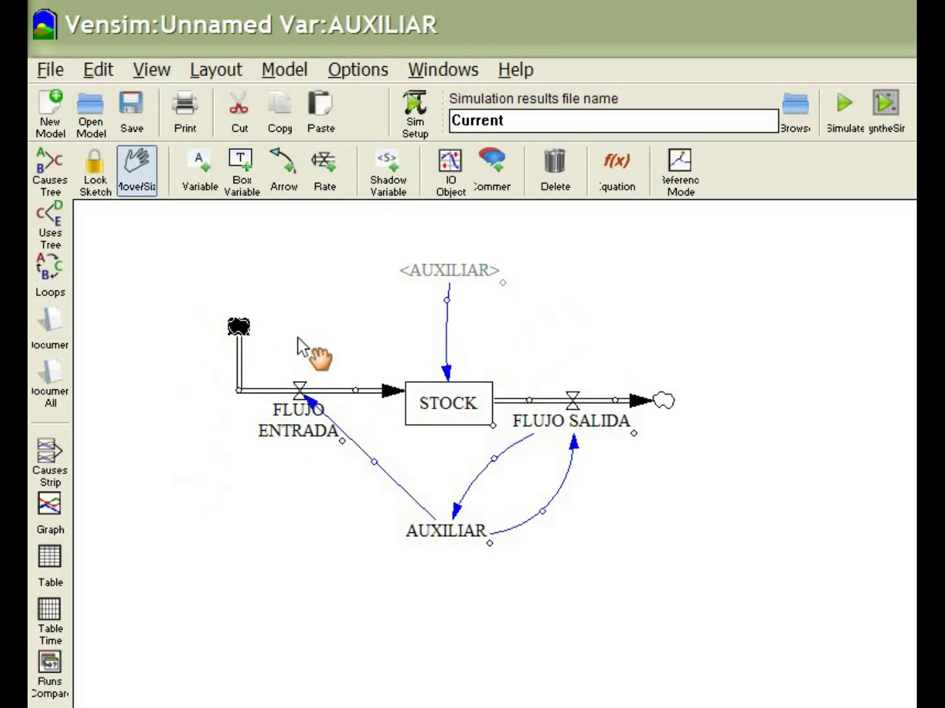
click(299, 339)
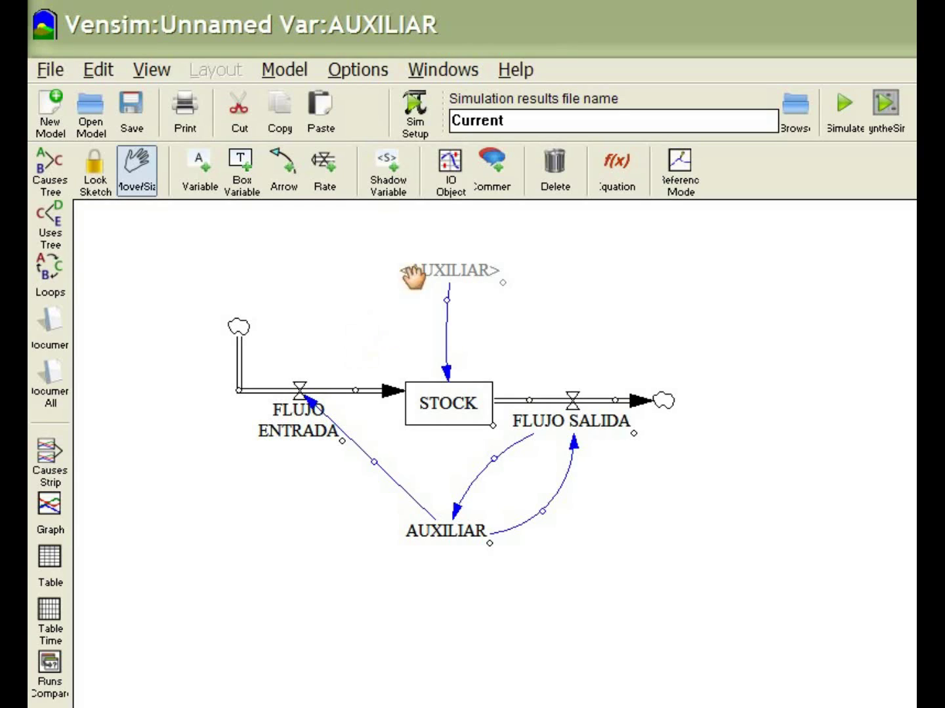
Add the comment ARREGLA ESTA VARIABLE above the cloud of FLUJO SALIDA and nudge it slightly left.
click(496, 188)
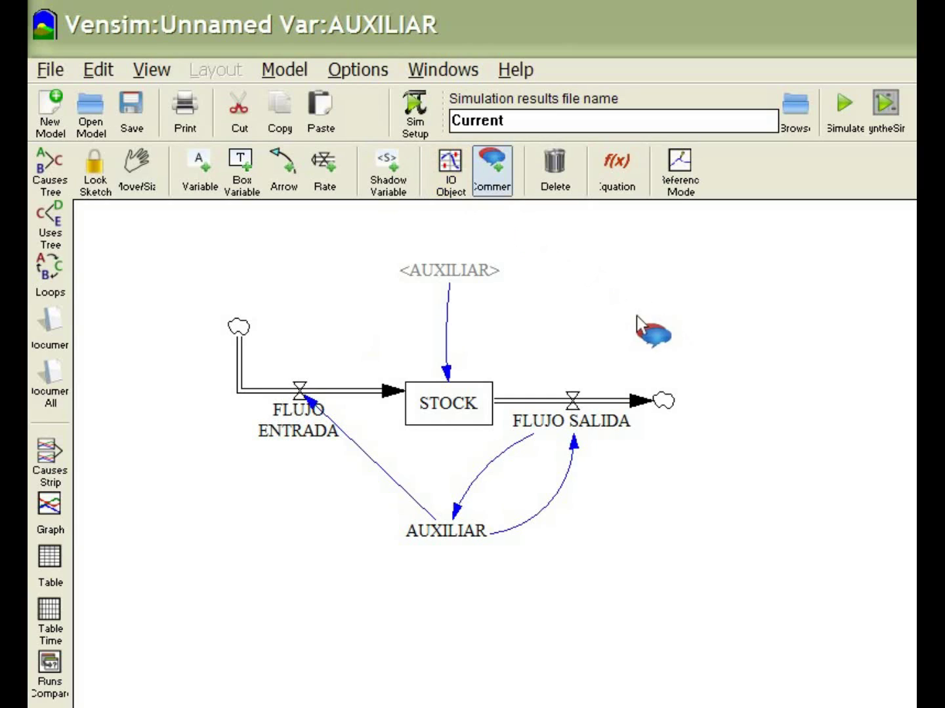
click(702, 322)
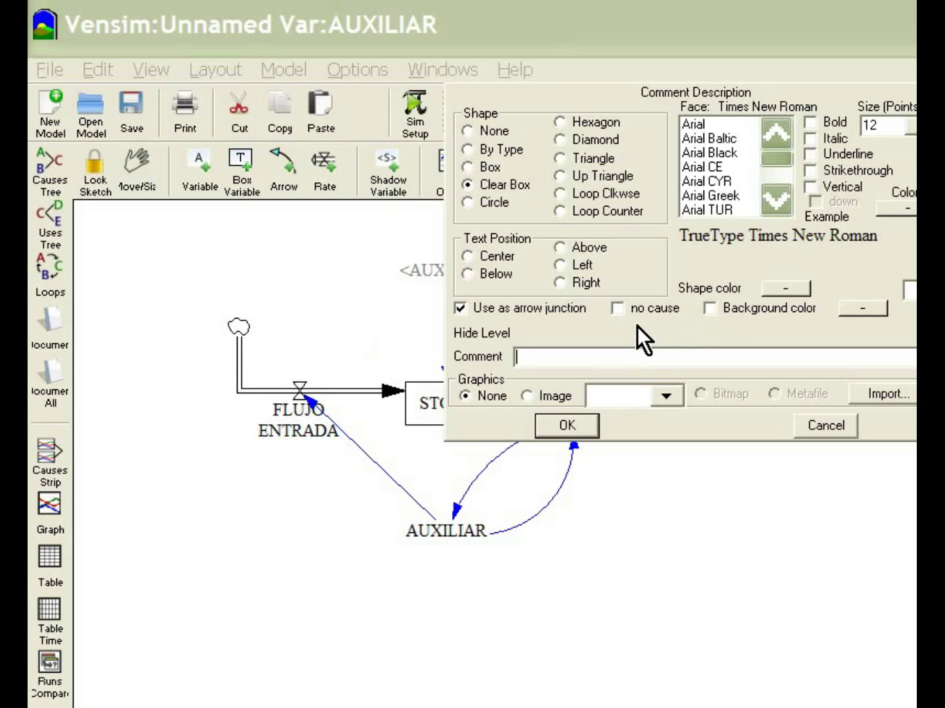
text(ARREGLAR)
key(BackSpace)
text(ESTA )
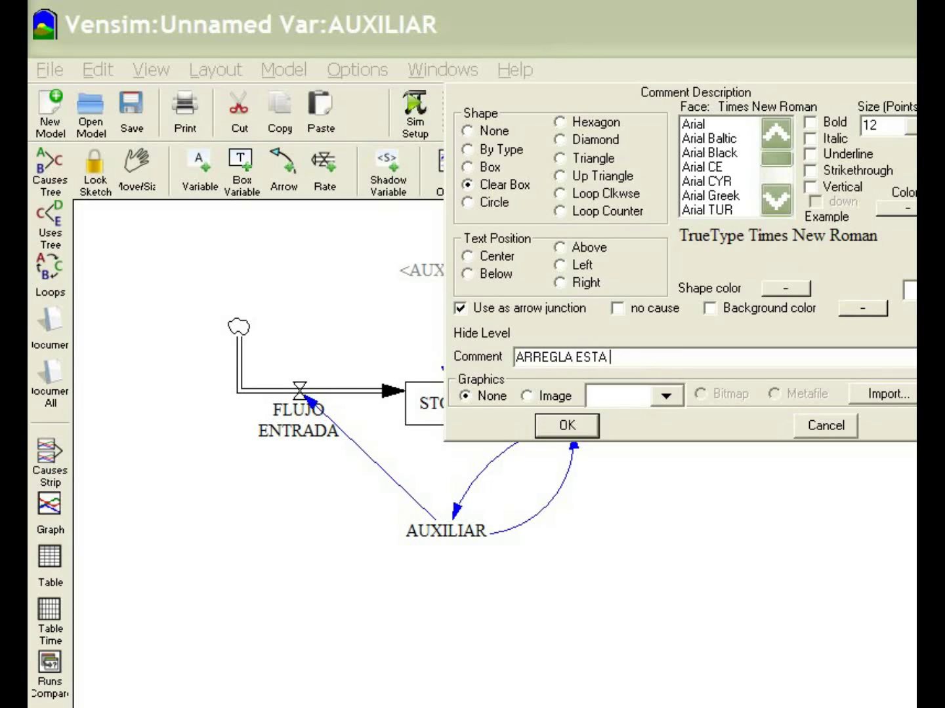
text(VARIABLE)
click(588, 428)
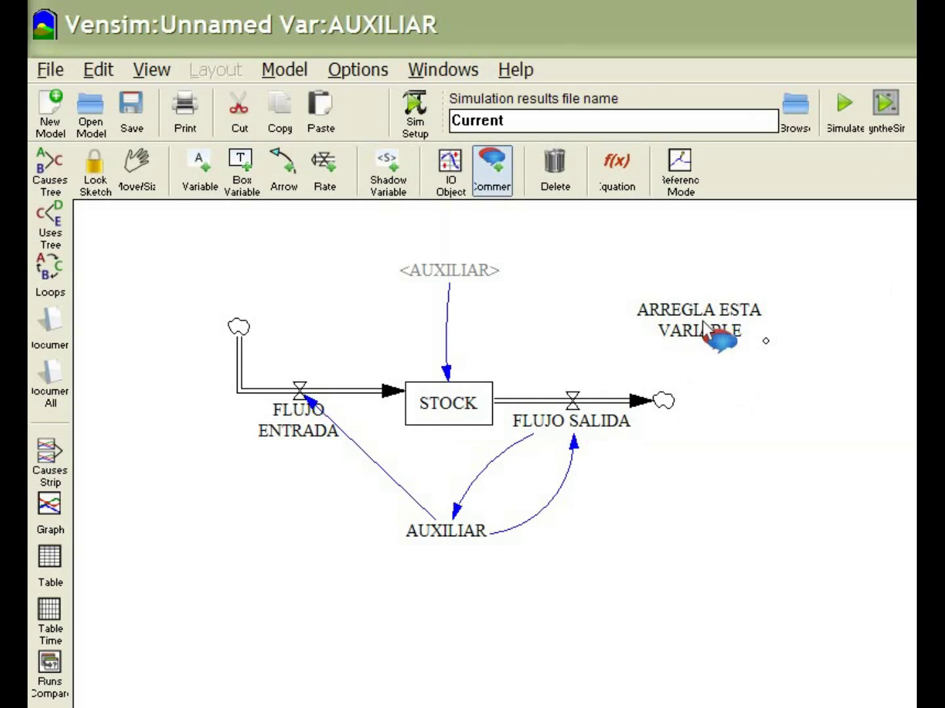
click(134, 179)
drag(718, 309, 709, 309)
Format the ARREGLA ESTA VARIABLE comment in Arial Black at a larger size and move it below AUXILIAR.
click(509, 179)
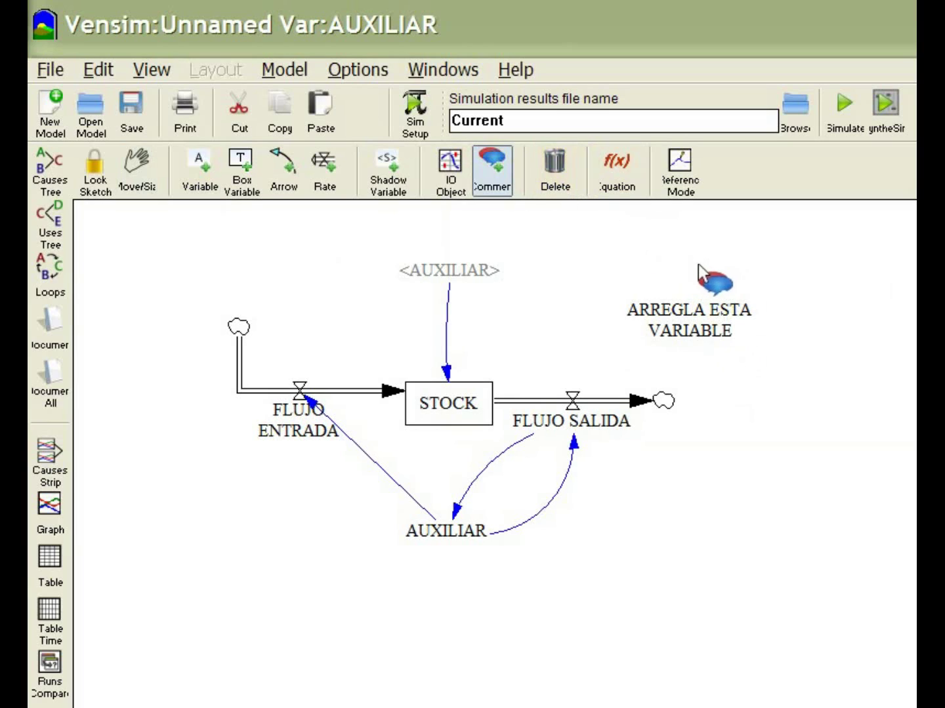
click(704, 314)
click(911, 126)
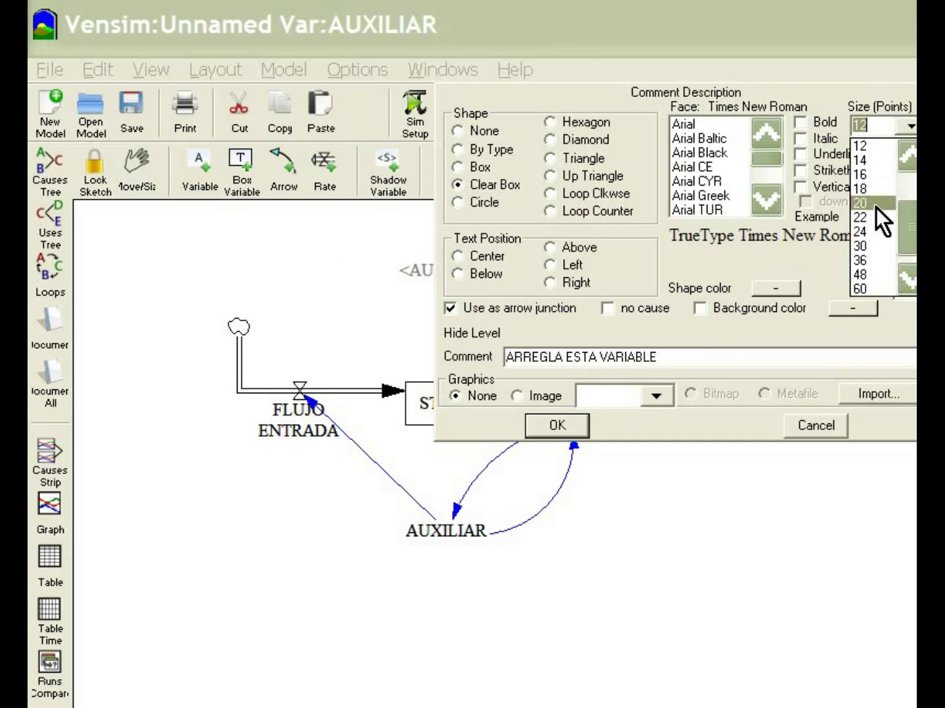
click(875, 210)
click(709, 152)
click(562, 427)
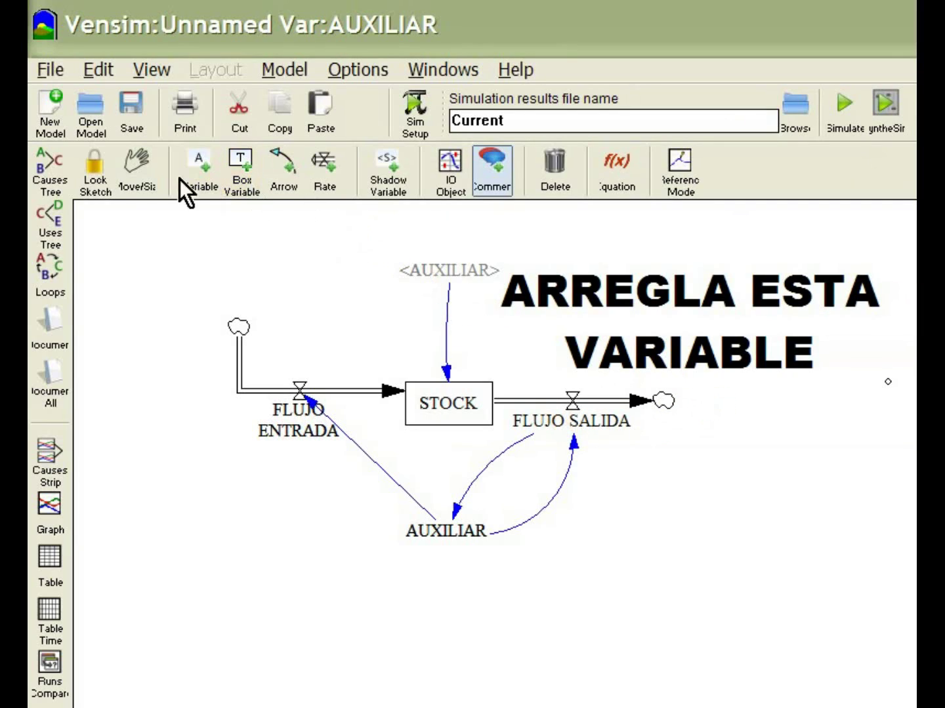
click(136, 172)
drag(733, 314, 501, 594)
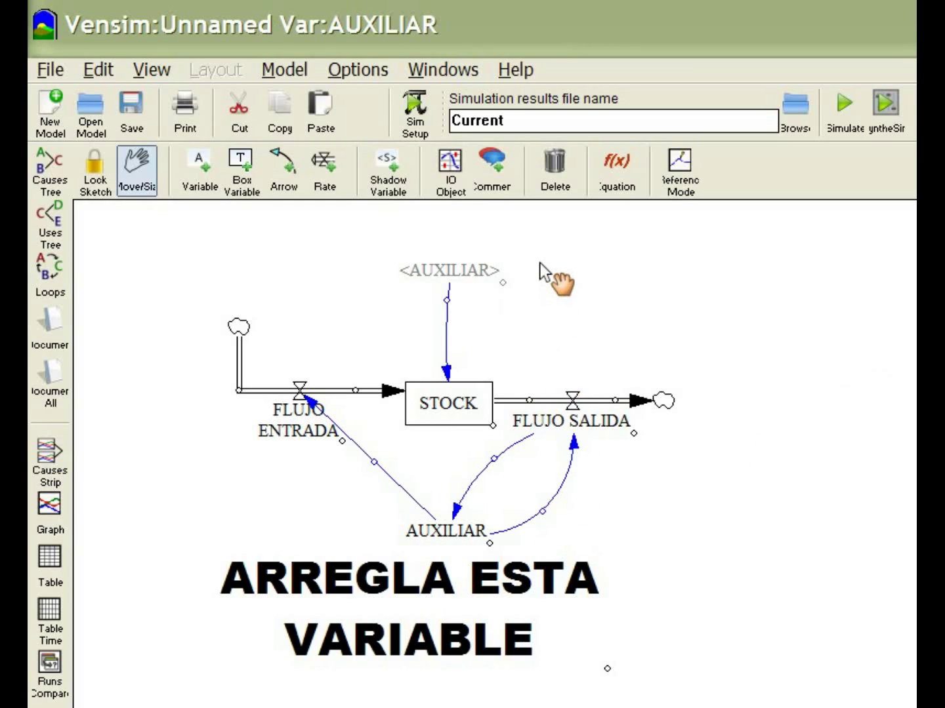
Lock the sketch, select several variables individually and the whole diagram together, and clear the selection.
click(99, 186)
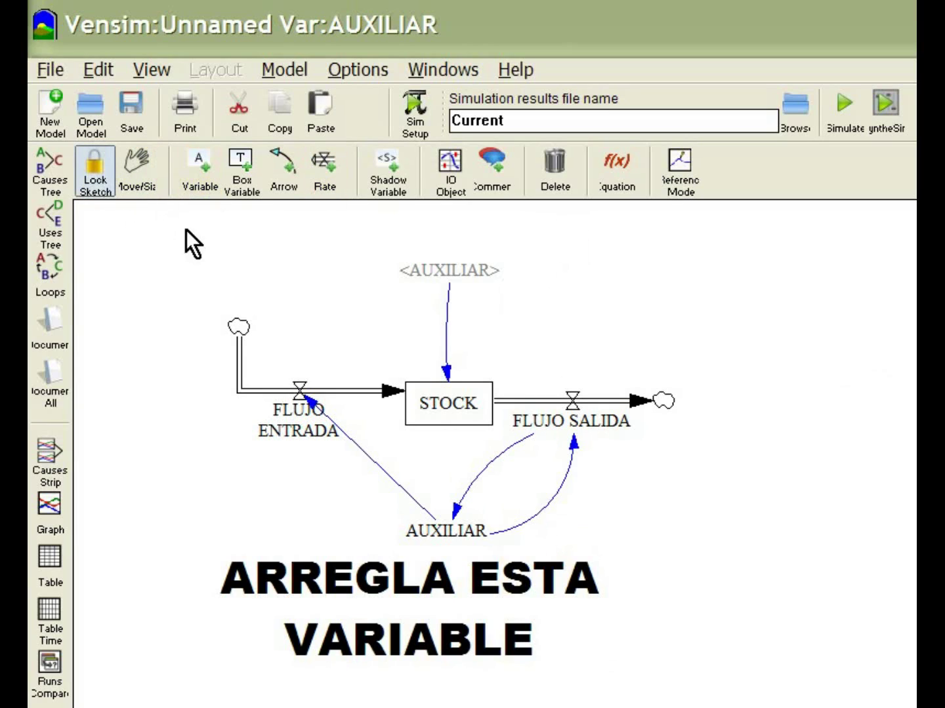
click(439, 282)
click(473, 393)
click(626, 411)
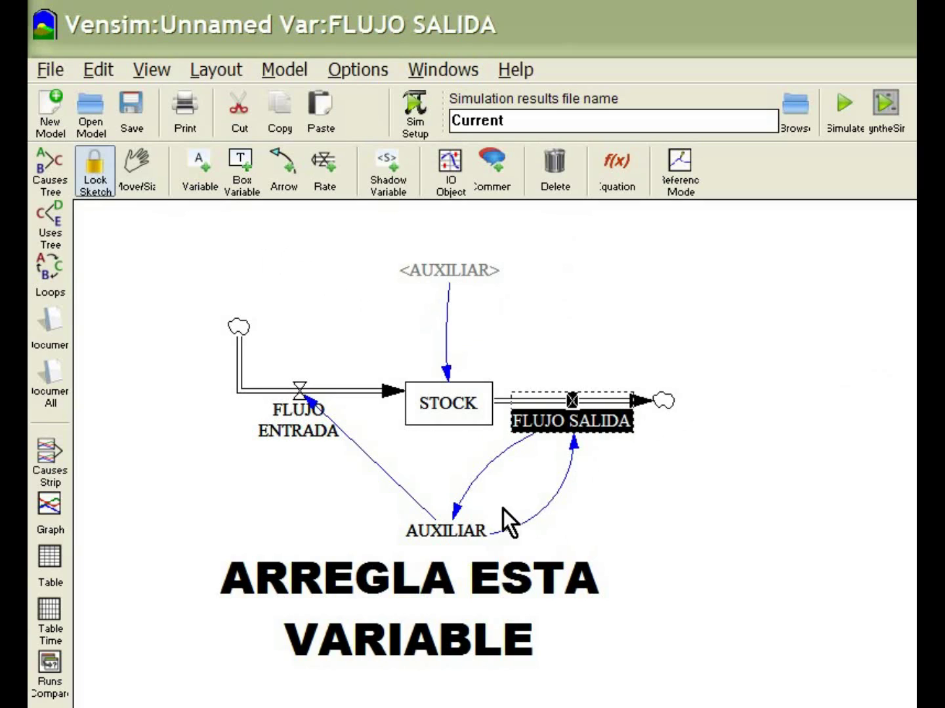
click(446, 528)
drag(166, 231, 737, 547)
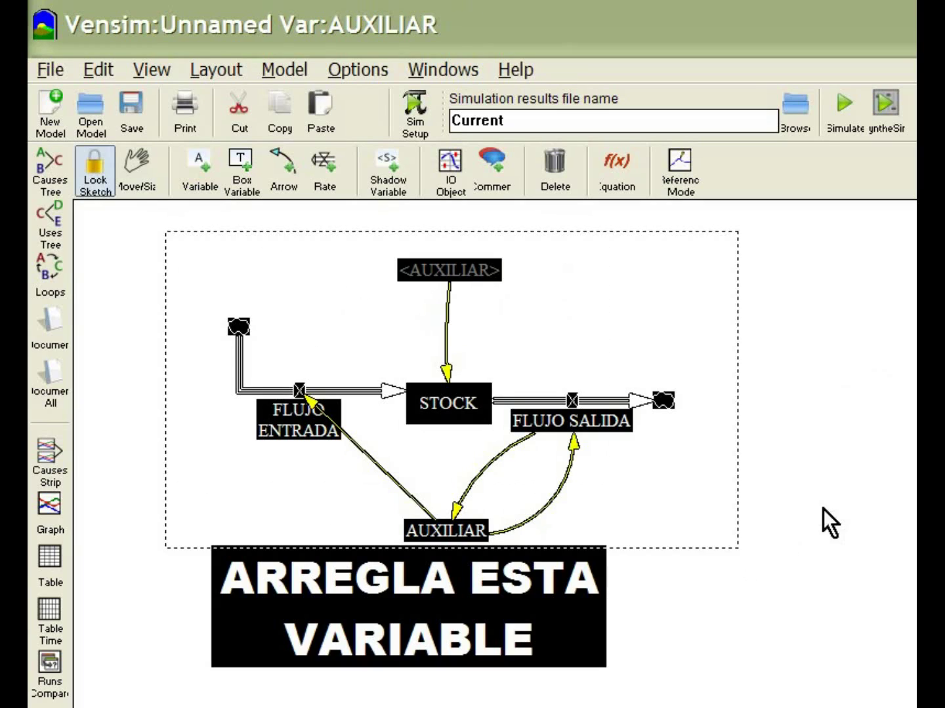
click(814, 418)
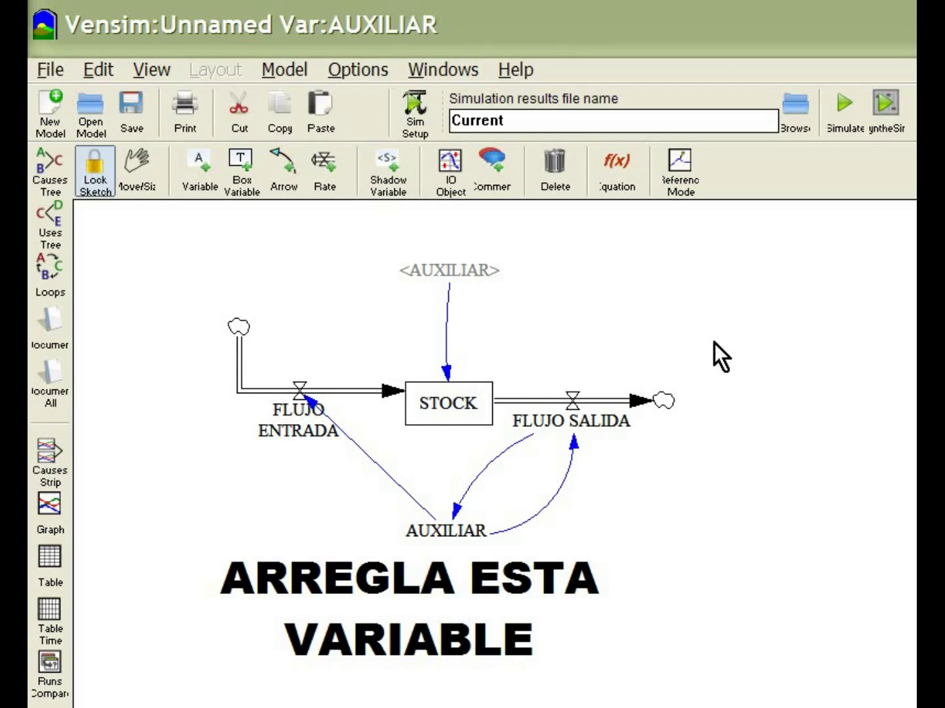
Delete the ARREGLA ESTA VARIABLE comment from the sketch.
click(552, 190)
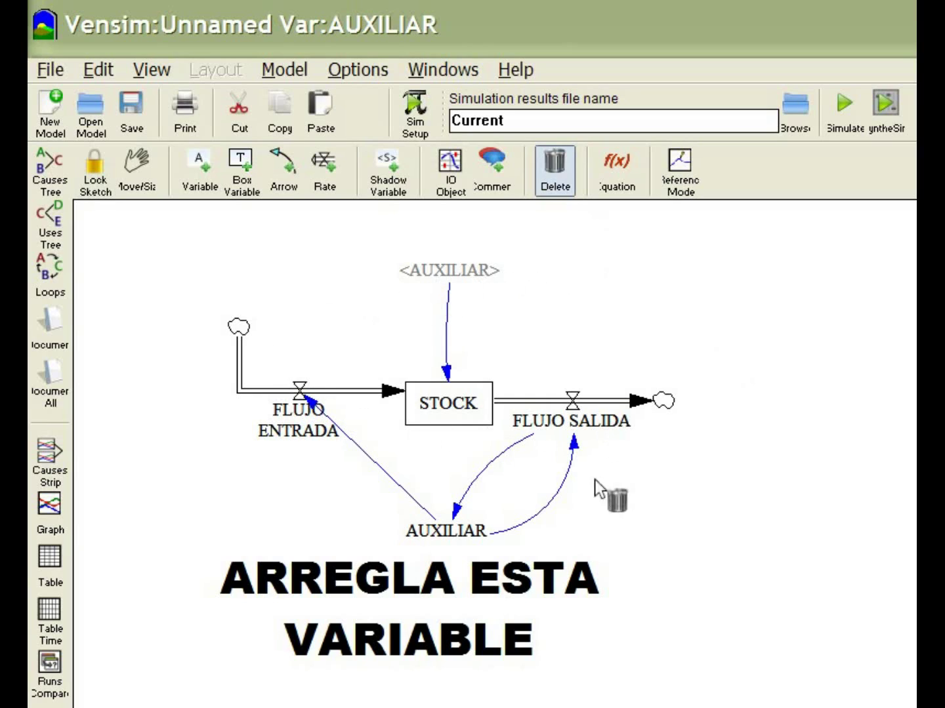
click(481, 611)
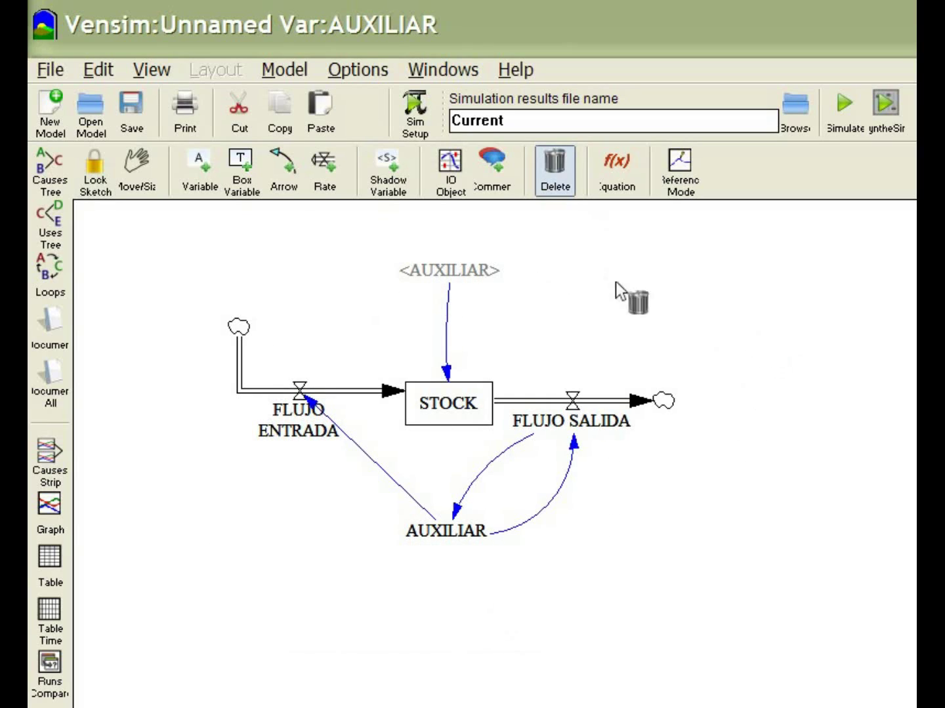
Remove the <AUXILIAR> shadow variable from this view without changing the model structure, and undo the removal.
click(136, 169)
click(460, 269)
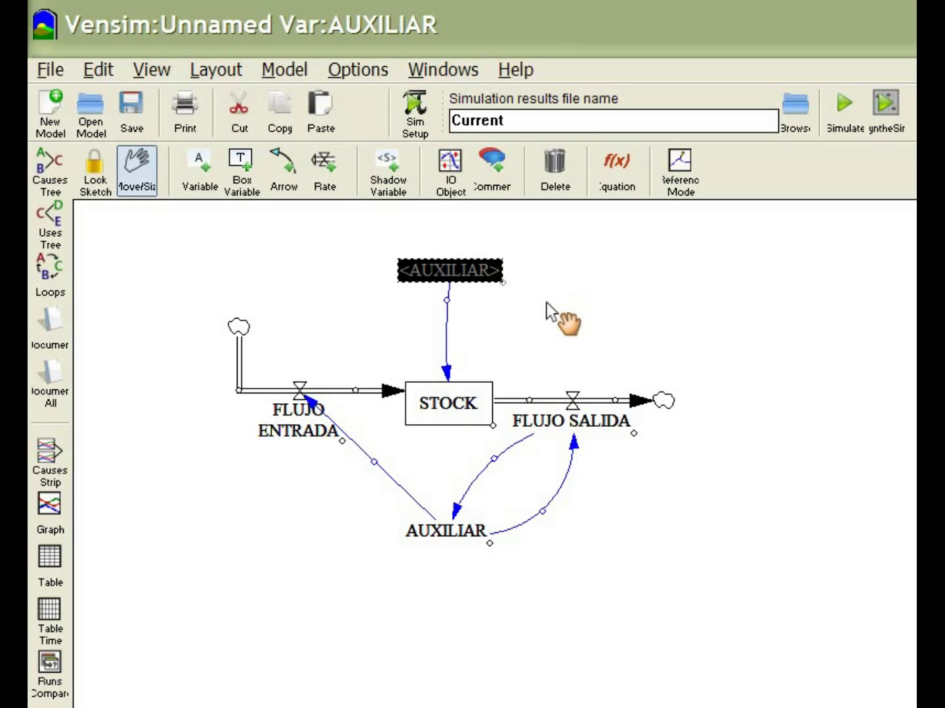
key(Delete)
drag(656, 369, 460, 380)
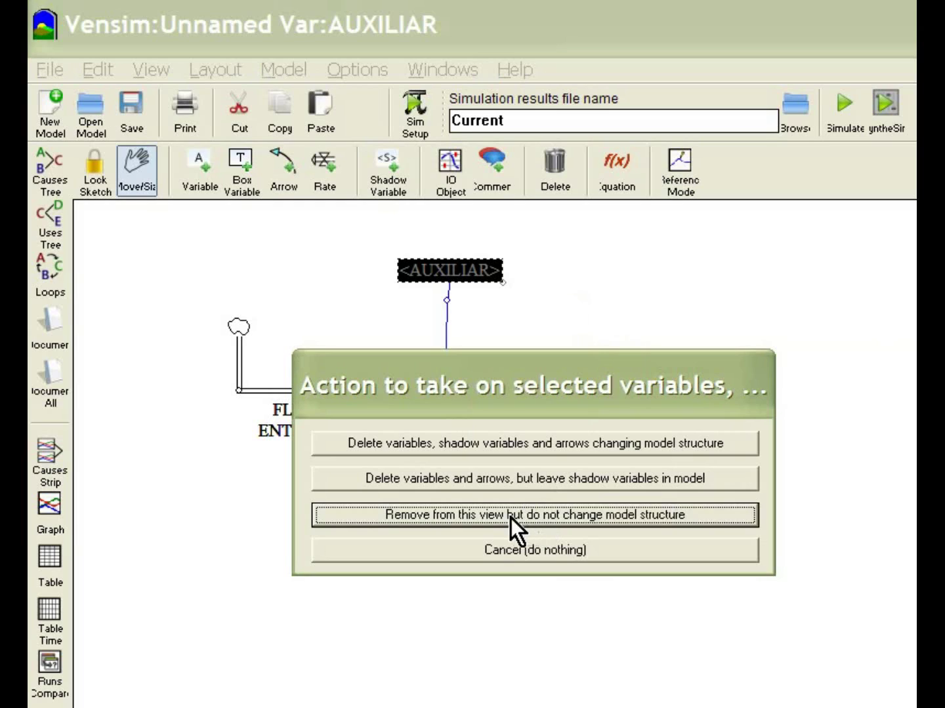
click(584, 520)
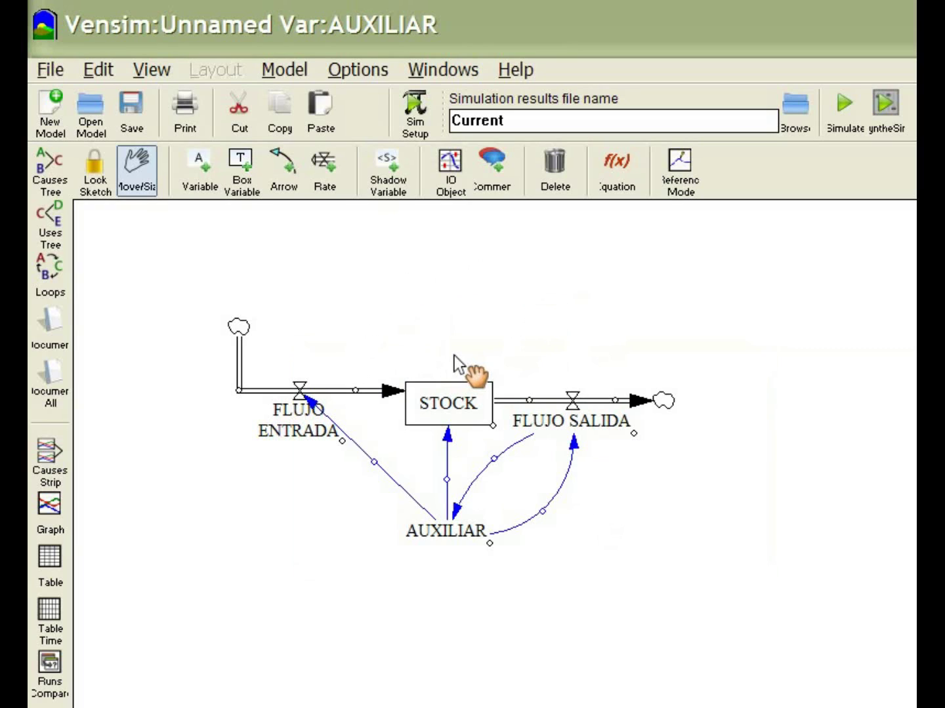
key(ctrl+z)
click(471, 272)
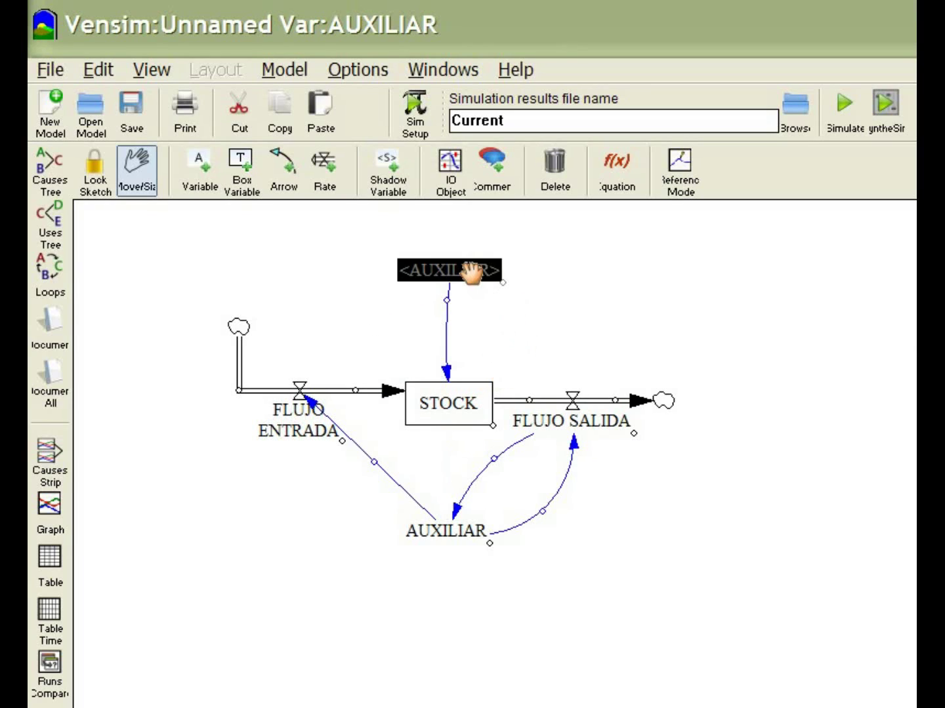
Delete the selected <AUXILIAR> shadow variable together with its variable and arrows, changing the model structure, and undo the deletion.
key(Delete)
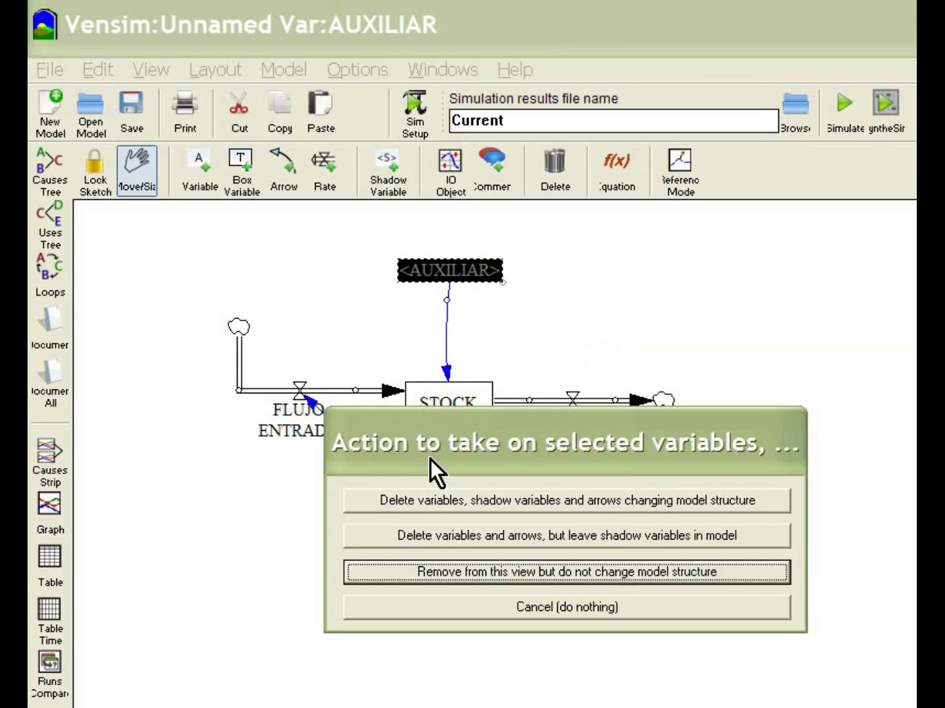
click(731, 501)
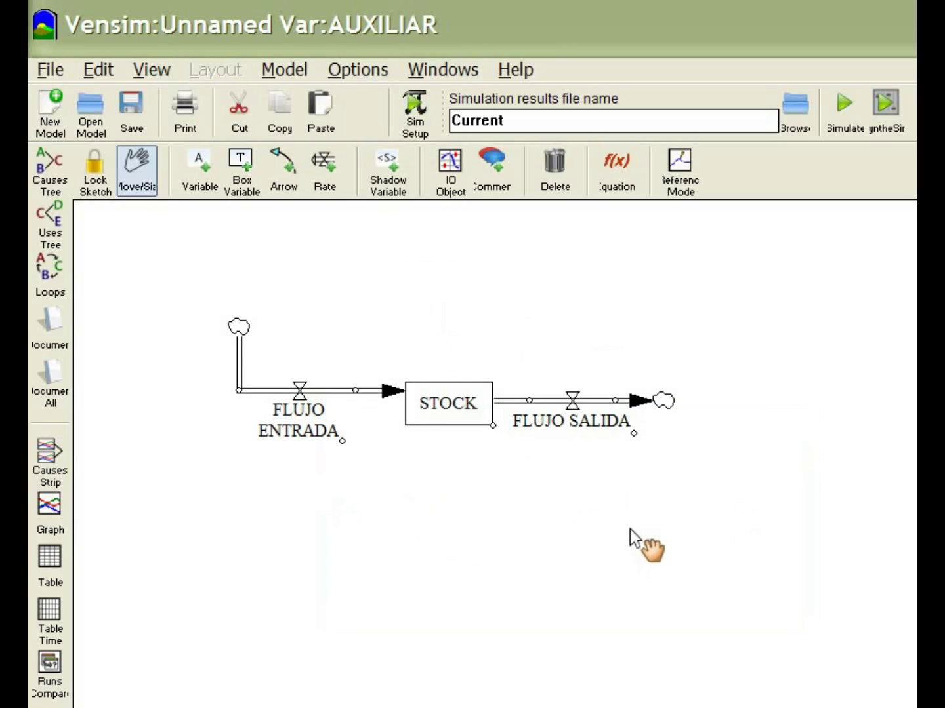
key(ctrl+z)
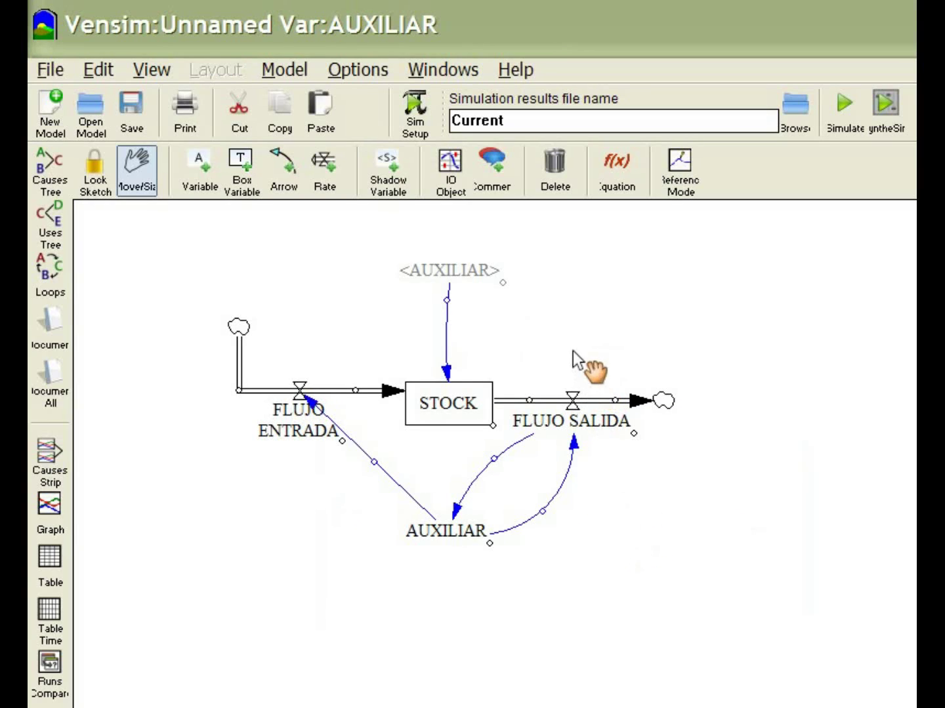
Open the equation of AUXILIAR and try to define it as the constant 5.
click(618, 177)
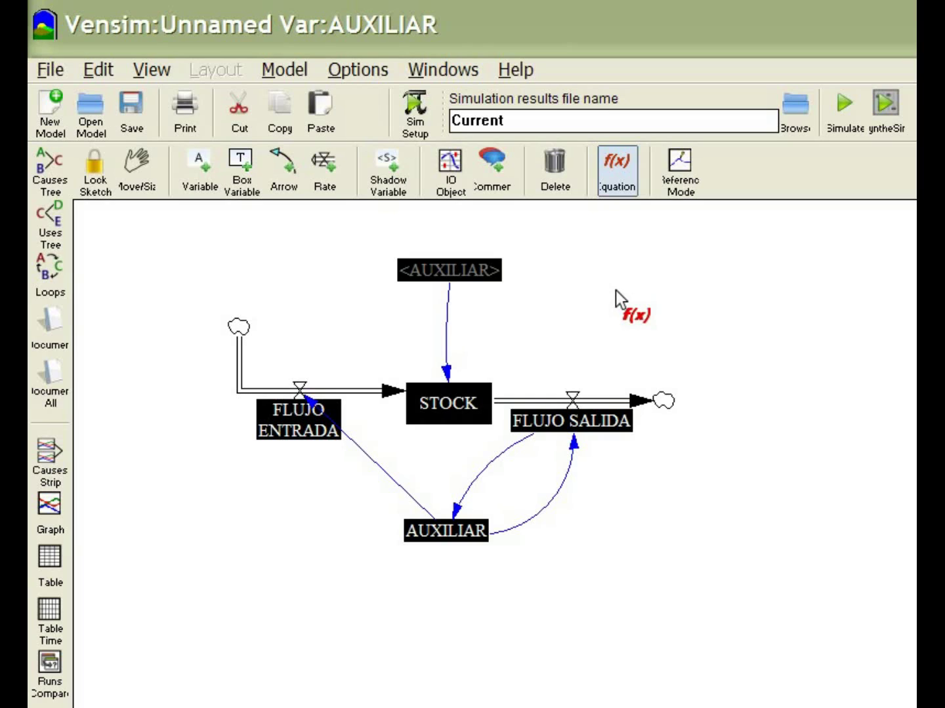
click(470, 275)
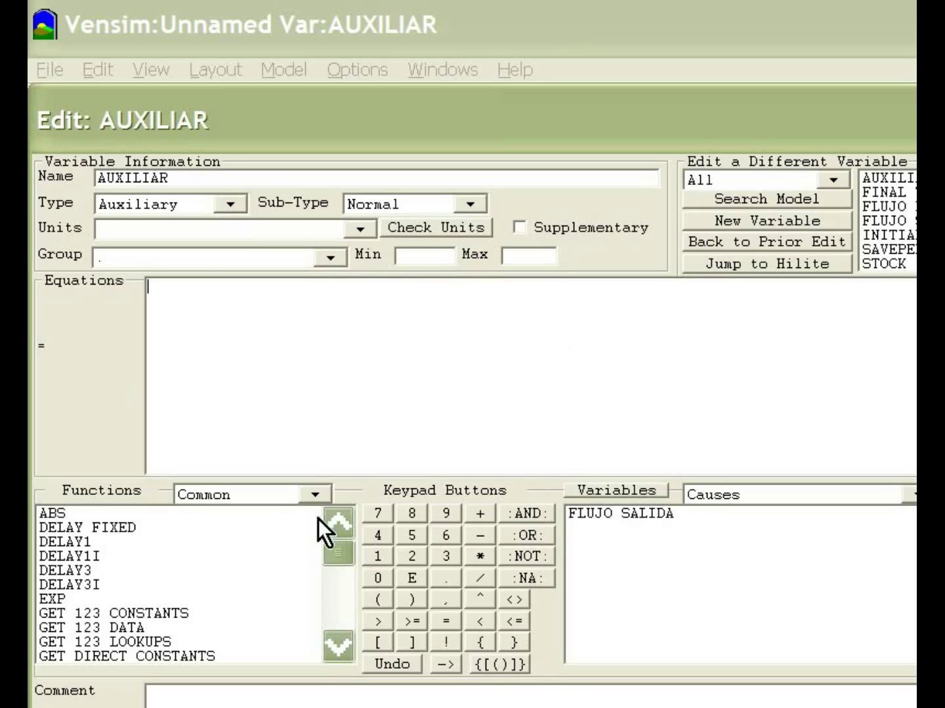
drag(351, 564, 335, 540)
text(5)
click(393, 705)
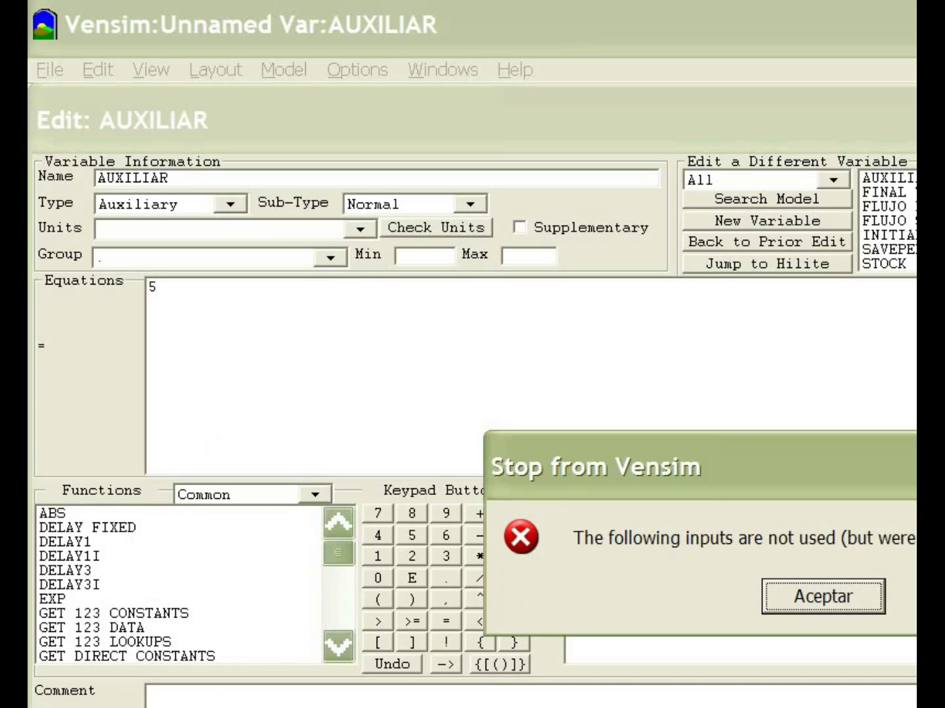
drag(747, 454, 466, 386)
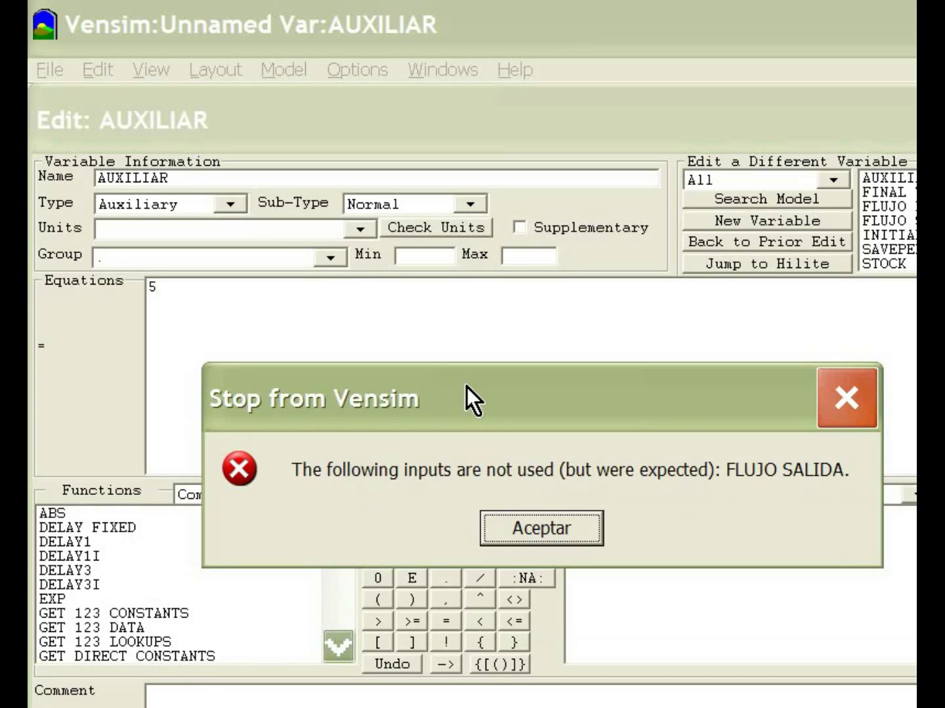
click(545, 532)
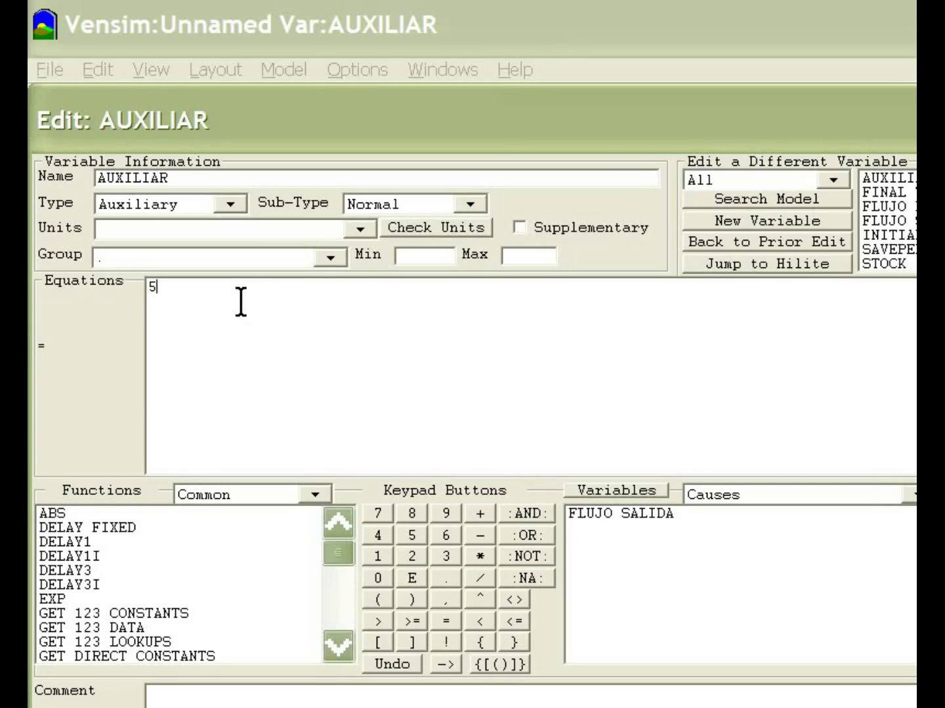
Extend the AUXILIAR equation to 5*FLUJO SALIDA and accept it.
text(*)
click(621, 515)
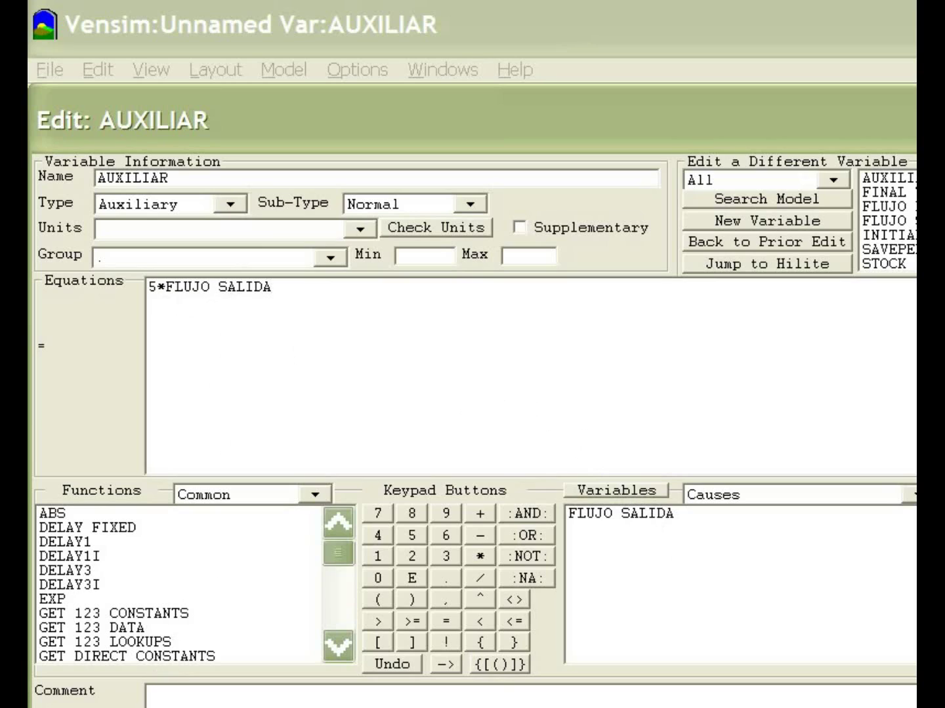
click(146, 707)
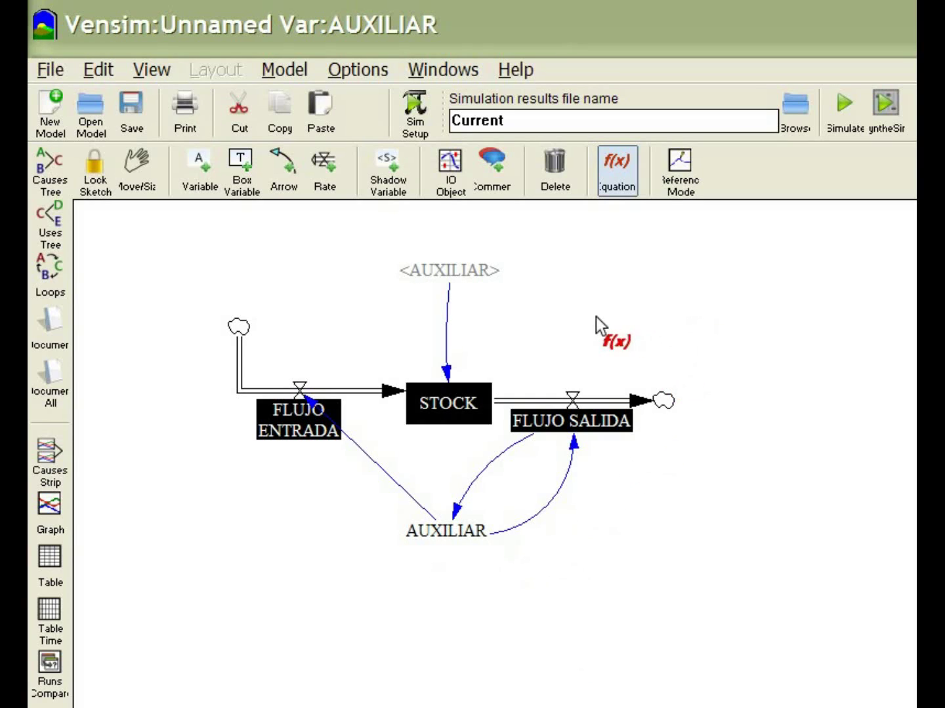
Try to set the initial value of STOCK to 10 in its equation, and leave the equation editor without saving.
click(458, 388)
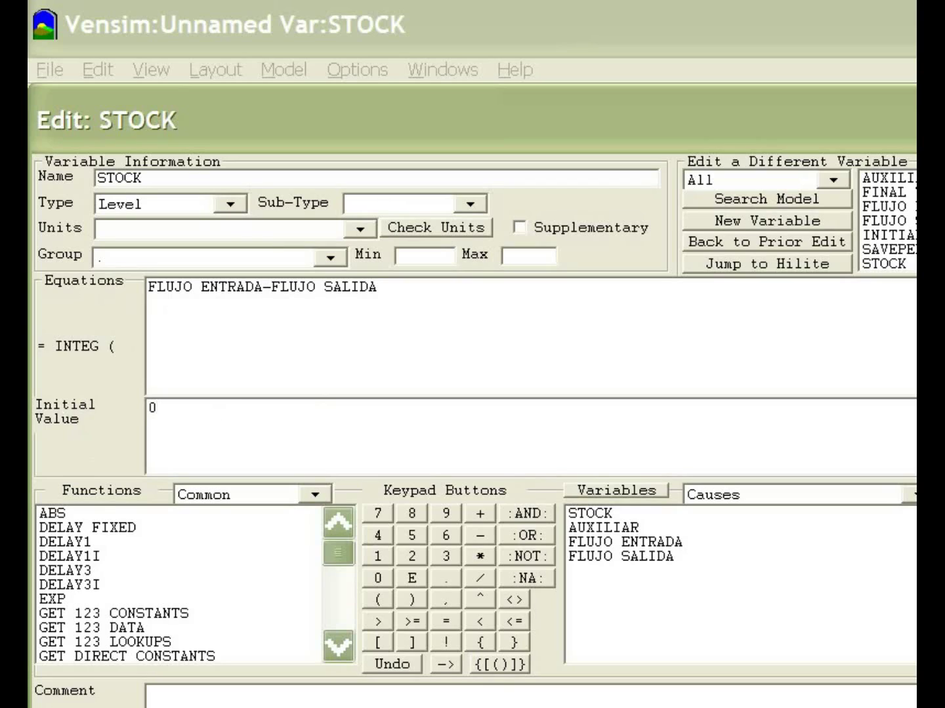
key(BackSpace)
text(-5)
key(BackSpace)
key(BackSpace)
text(10)
key(Return)
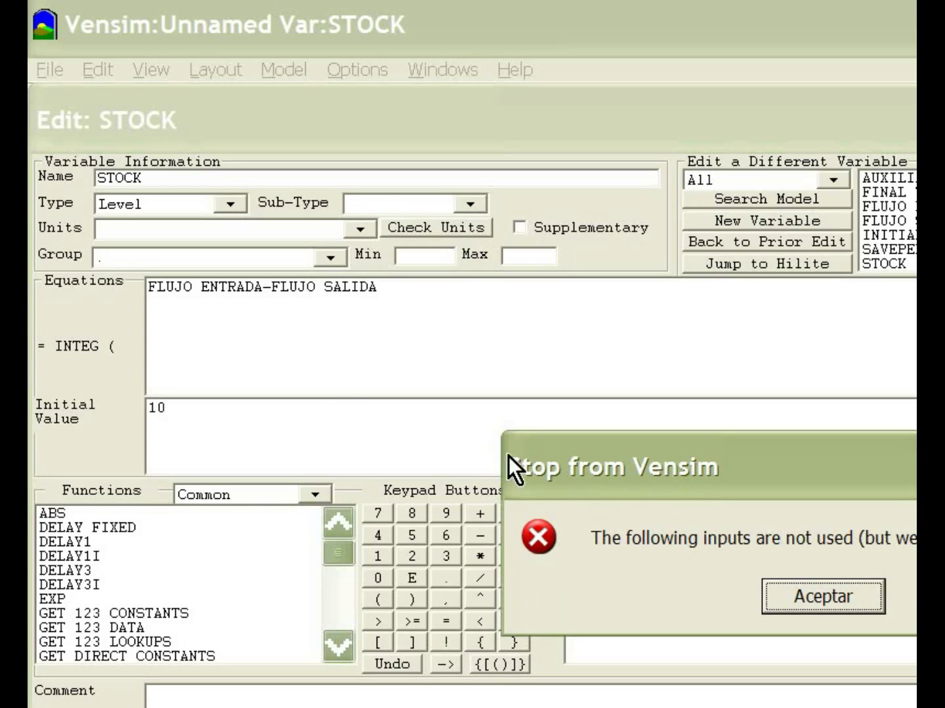
drag(510, 460, 328, 460)
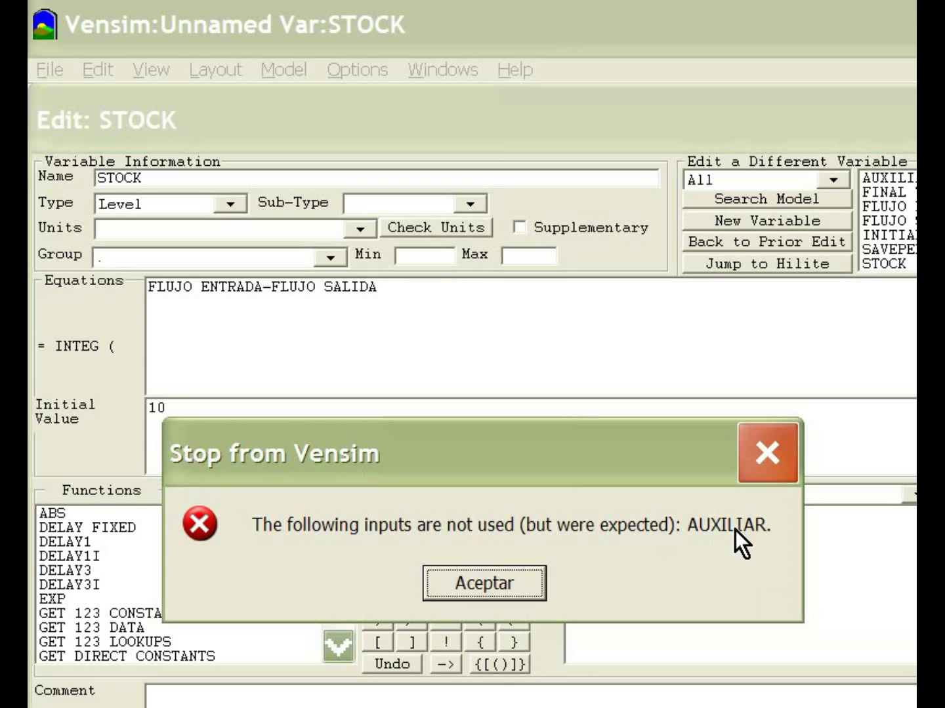
click(517, 587)
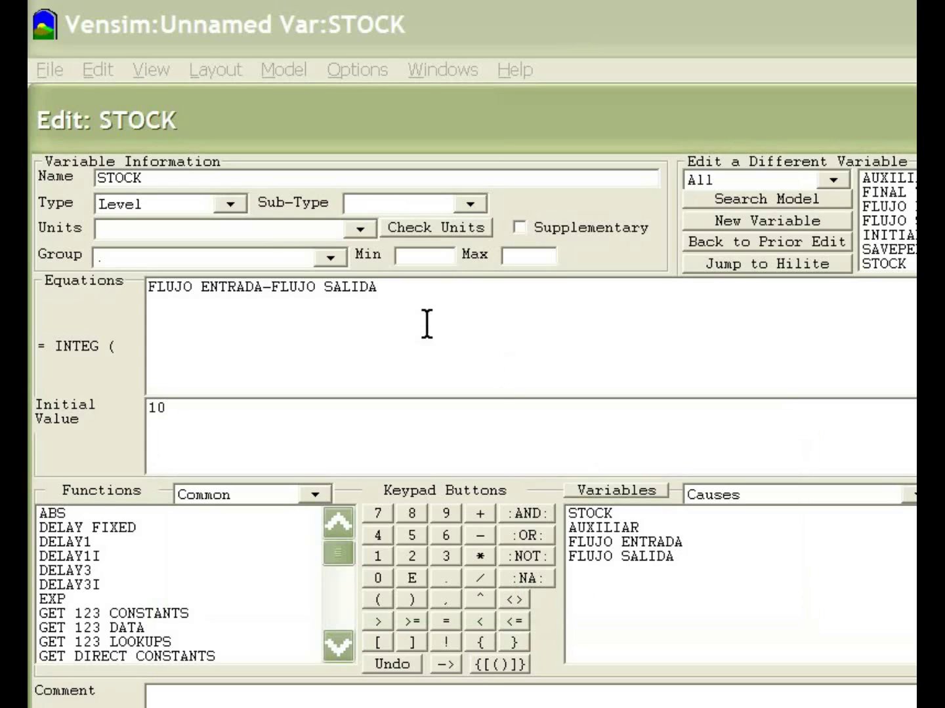
drag(458, 296, 111, 298)
click(317, 325)
key(Escape)
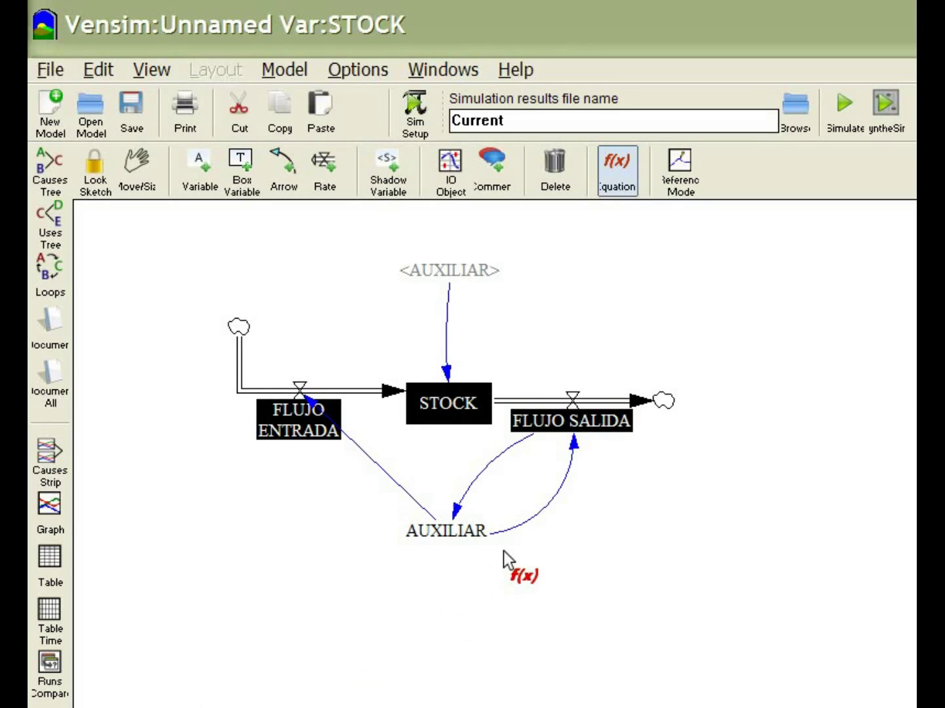